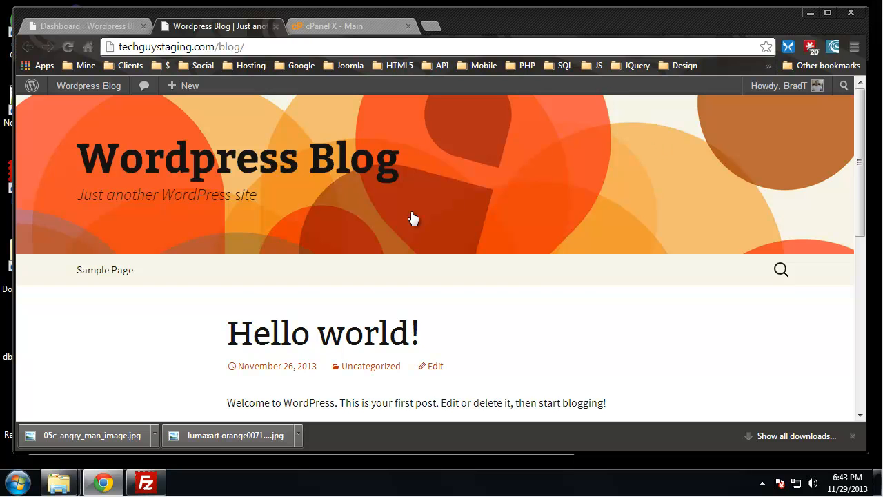
# - Examine the blog's front page and the posts list in the WordPress dashboard
pyautogui.scroll(-3, 696, 366)
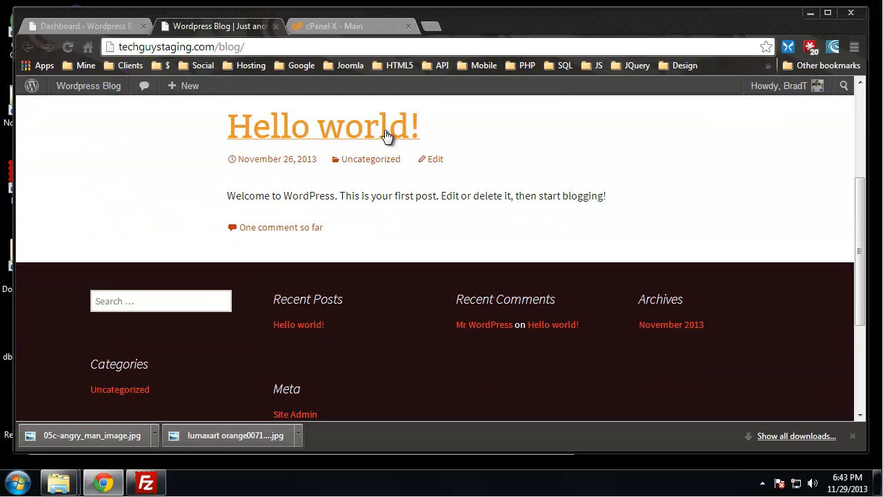
pyautogui.scroll(1, 614, 255)
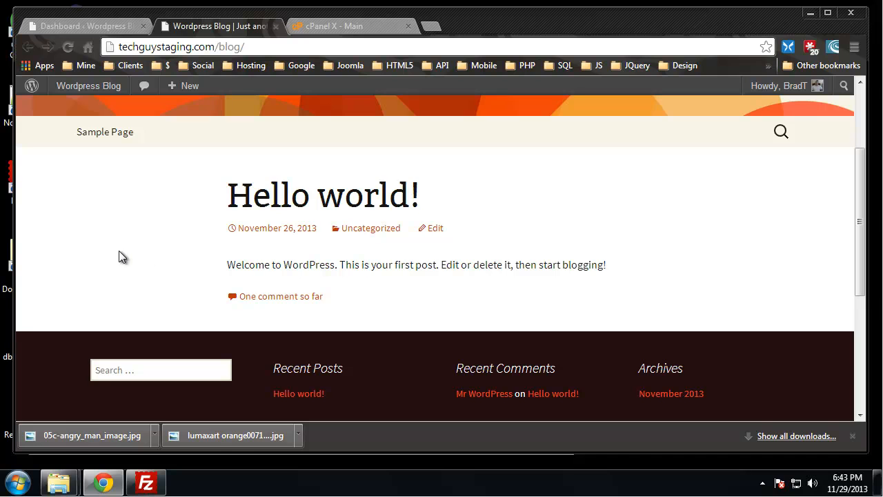
pyautogui.click(91, 26)
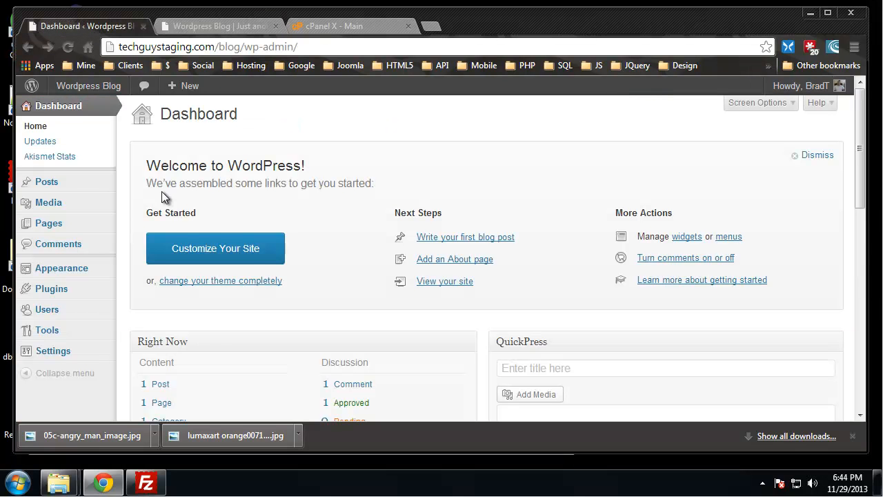
pyautogui.click(82, 187)
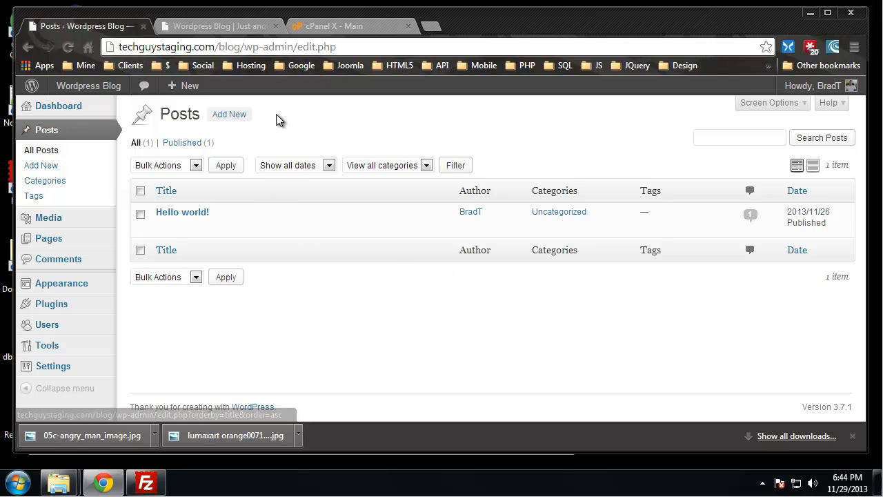
pyautogui.click(235, 27)
pyautogui.scroll(2, 455, 241)
pyautogui.scroll(-5, 455, 241)
pyautogui.scroll(5, 463, 229)
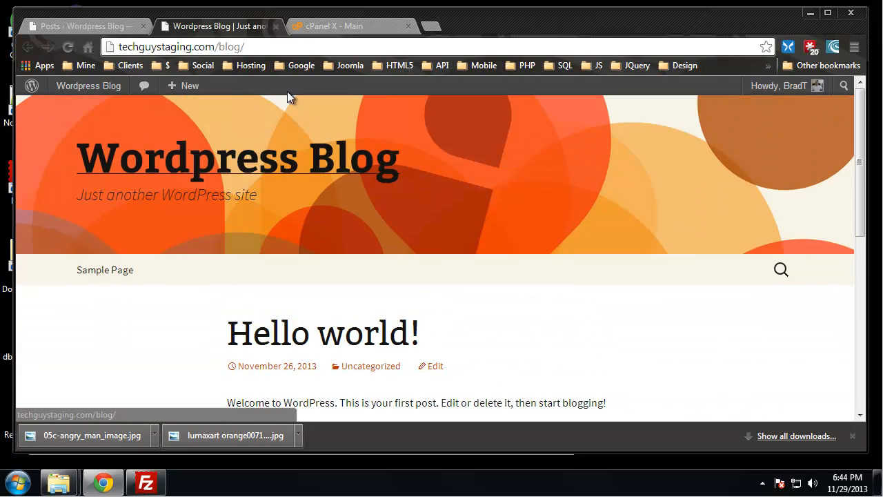
# - Open the Hello world! post for editing from the dashboard's posts list
pyautogui.click(83, 27)
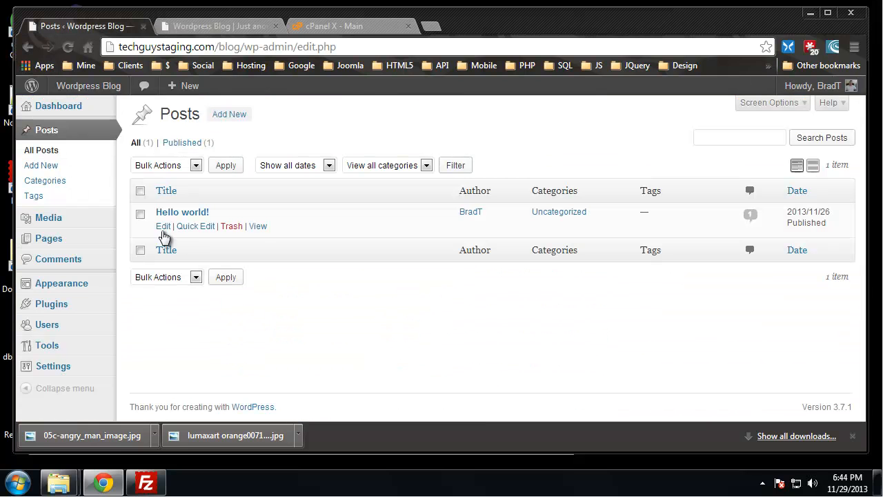
pyautogui.click(181, 212)
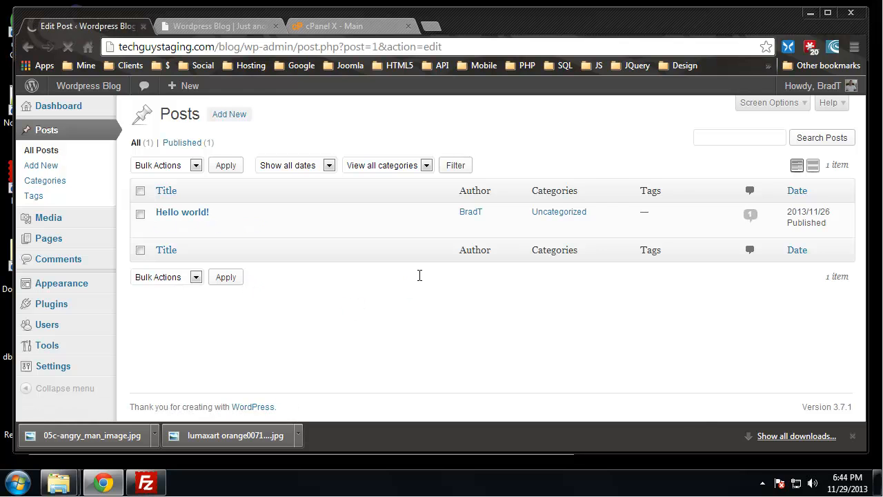
pyautogui.scroll(-1, 319, 217)
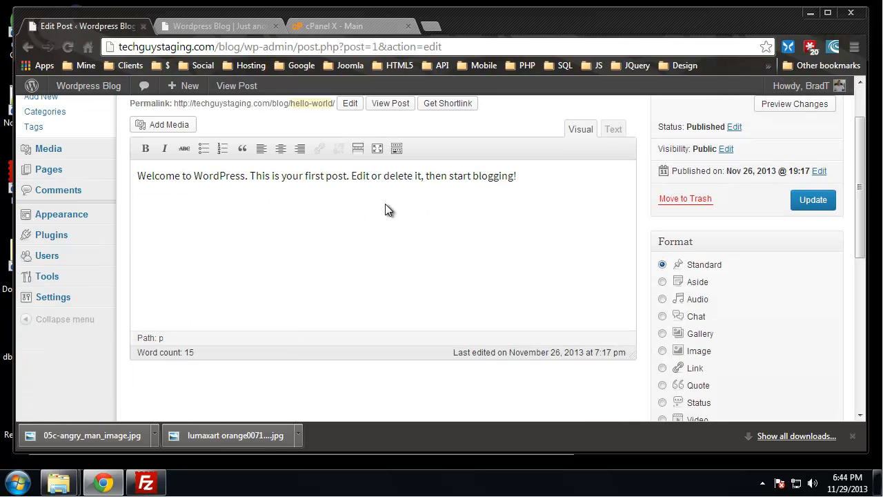
# - Upload the lumaxart orange0071 image from the Downloads folder as new media for the Hello world! post
pyautogui.click(588, 192)
pyautogui.scroll(1, 487, 208)
pyautogui.click(190, 198)
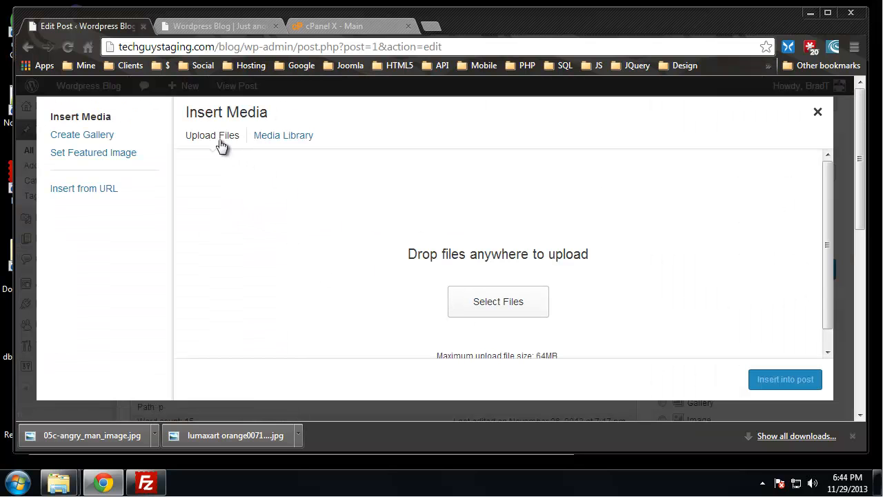
pyautogui.click(499, 301)
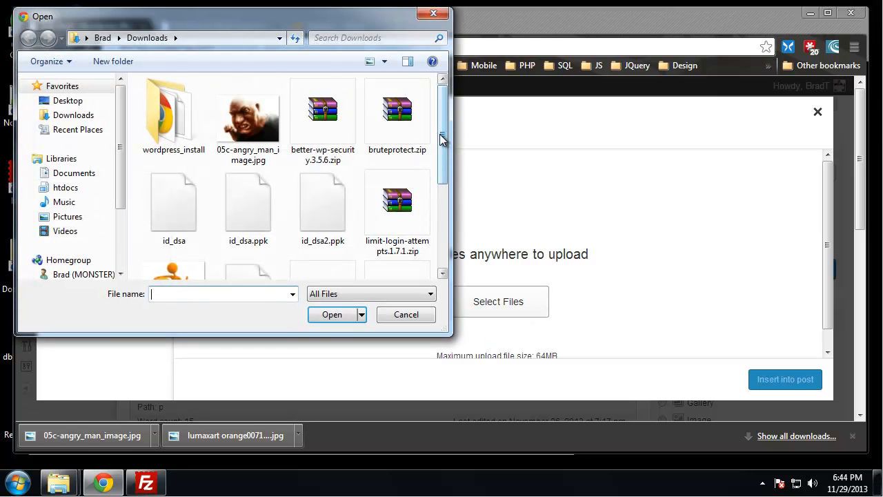
pyautogui.scroll(-1, 442, 147)
pyautogui.doubleClick(193, 177)
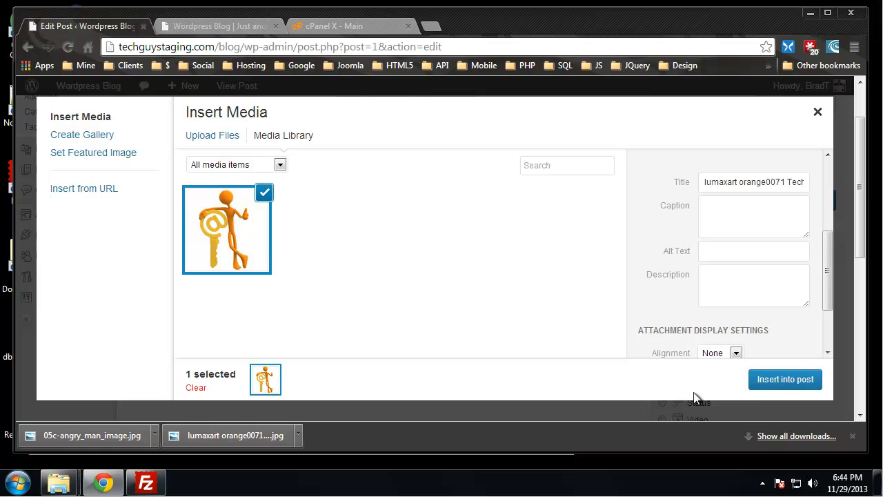
# - Select the lumaxart-orange0071-Tech-Office.jpg image in the media library and insert it into the post
pyautogui.click(213, 238)
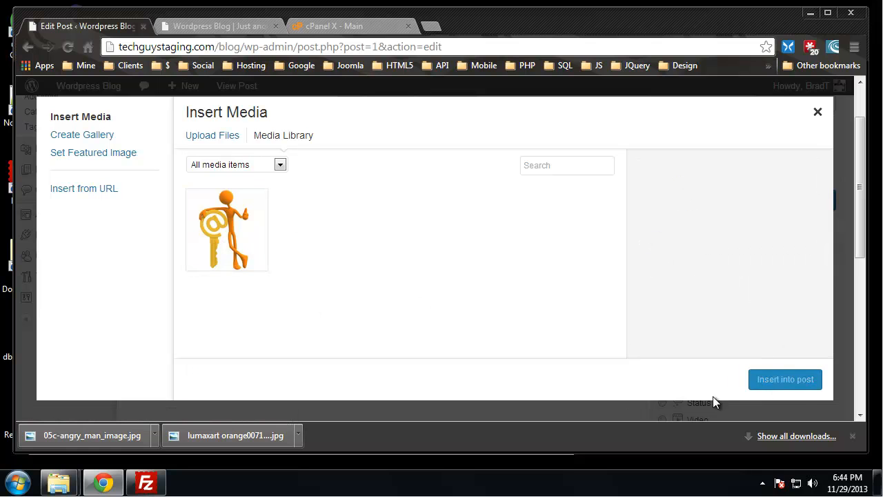
pyautogui.click(254, 248)
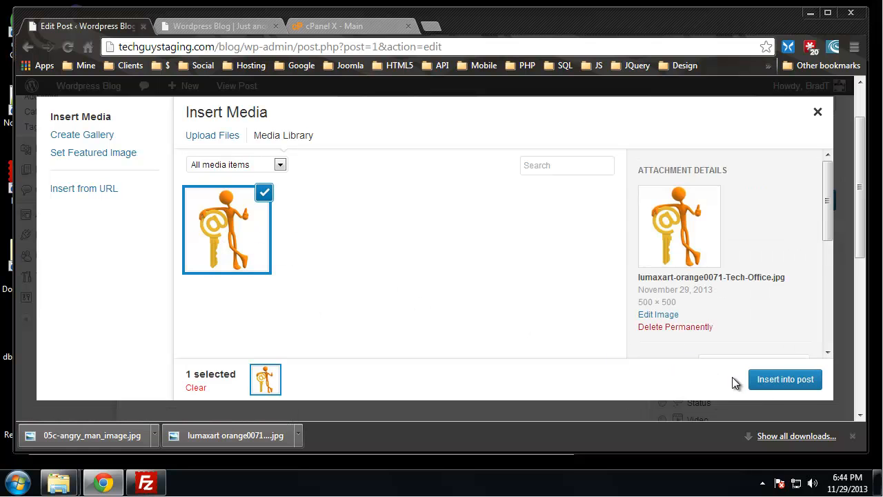
pyautogui.click(785, 380)
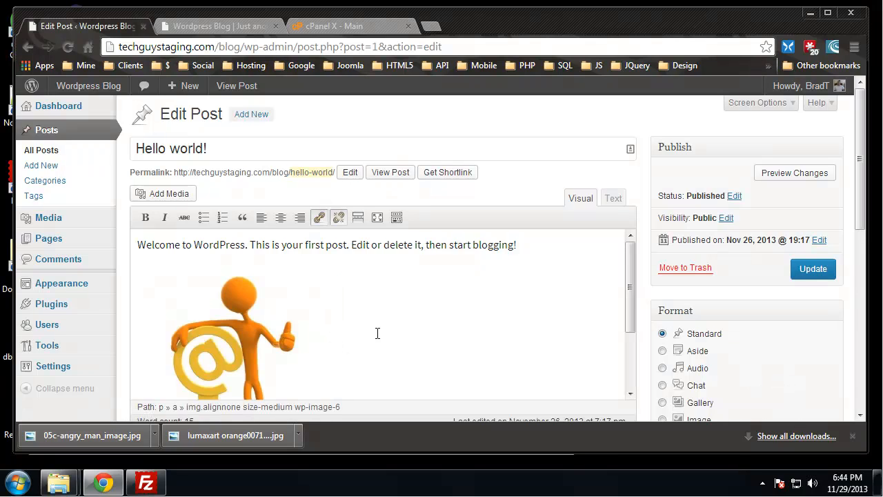
# - Center-align the inserted image in the Hello world! post and update the post
pyautogui.scroll(-2, 380, 331)
pyautogui.scroll(-1, 389, 329)
pyautogui.click(226, 277)
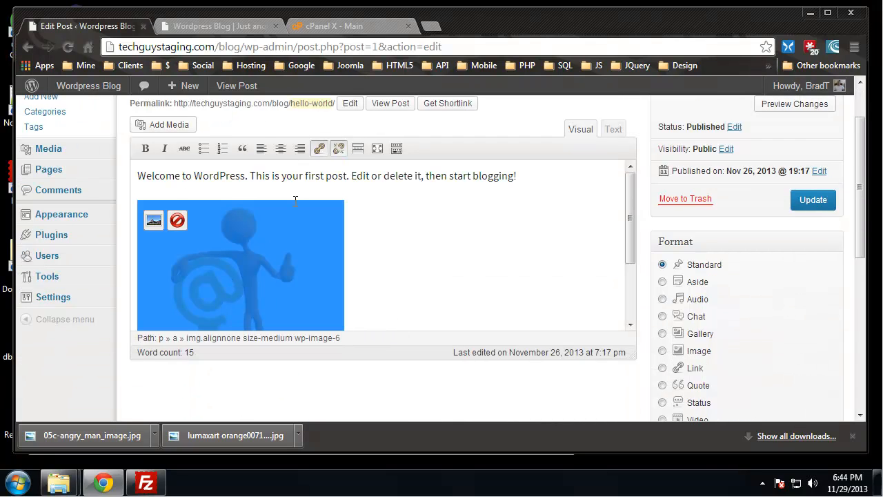
pyautogui.click(258, 153)
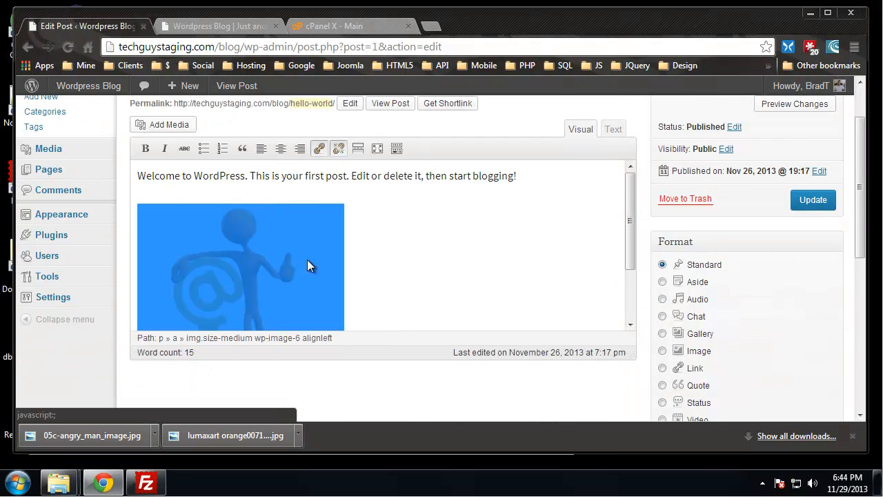
pyautogui.click(281, 150)
pyautogui.click(804, 199)
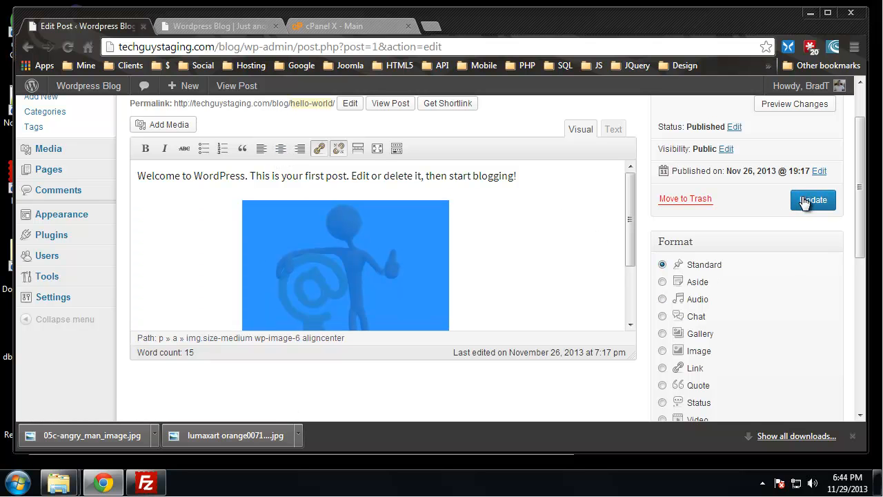
# - Reload the blog's front page and check the Hello world! post with its image and the site's domain
pyautogui.click(212, 27)
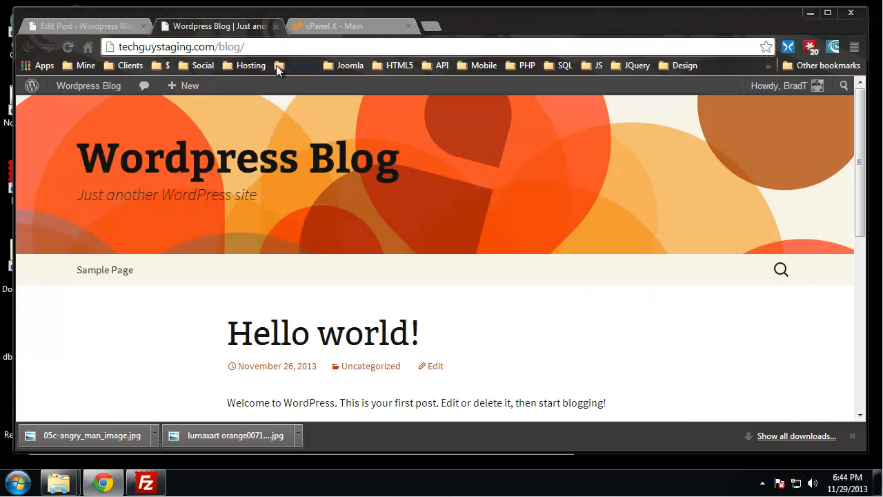
pyautogui.click(68, 47)
pyautogui.click(852, 435)
pyautogui.scroll(-4, 665, 272)
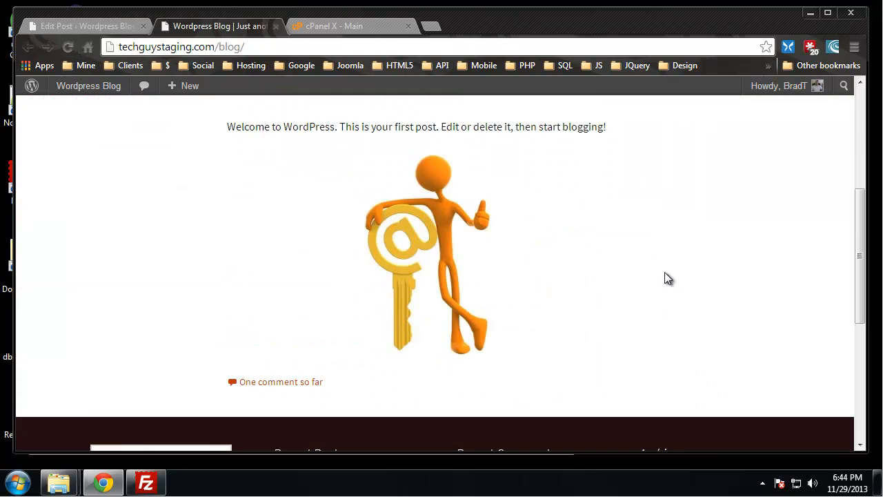
pyautogui.scroll(2, 670, 276)
pyautogui.scroll(-1, 671, 279)
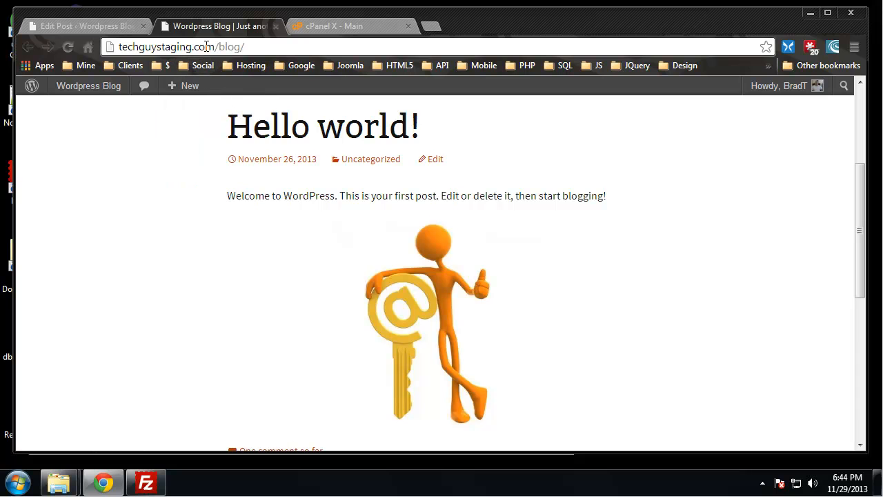
pyautogui.moveTo(215, 47); pyautogui.dragTo(121, 64)
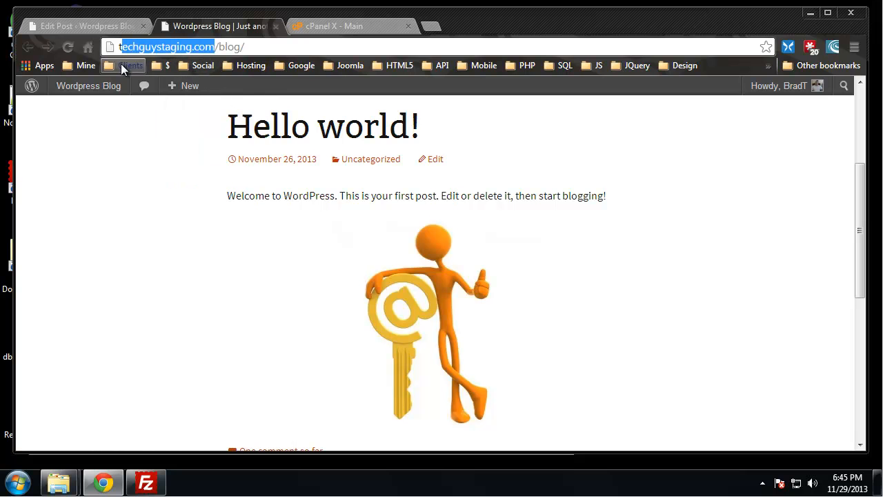
# - Switch to FileZilla and enter the destination server's domain as the connection host
pyautogui.click(810, 12)
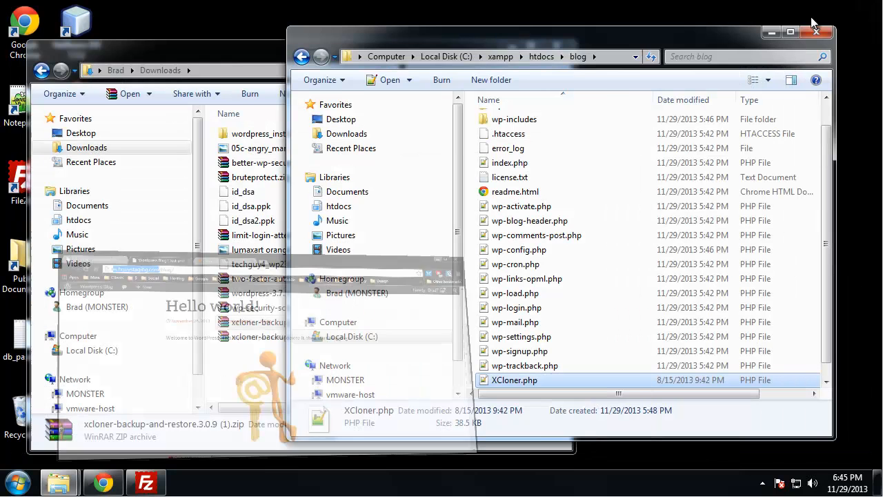
pyautogui.click(145, 483)
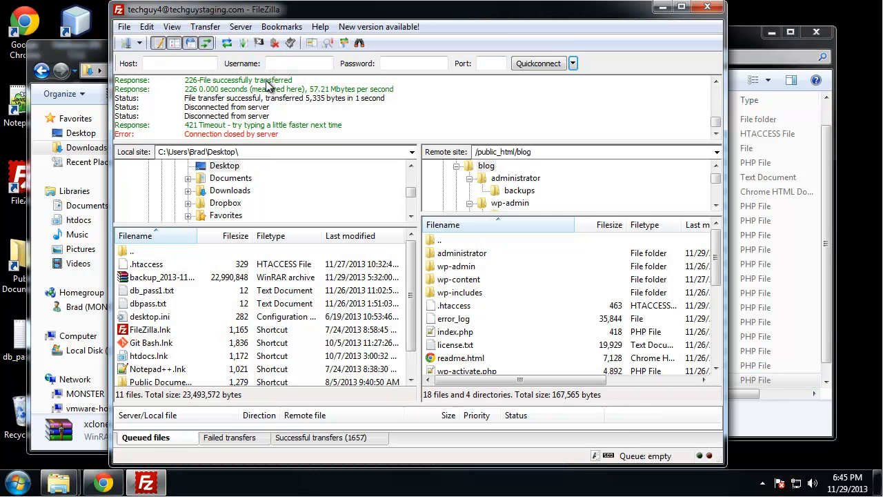
pyautogui.click(193, 63)
pyautogui.write('bradtrav')
pyautogui.press('BackSpace')
pyautogui.press('BackSpace')
pyautogui.press('BackSpace')
pyautogui.press('BackSpace')
pyautogui.press('BackSpace')
pyautogui.press('BackSpace')
pyautogui.press('BackSpace')
pyautogui.press('BackSpace')
pyautogui.write('b')
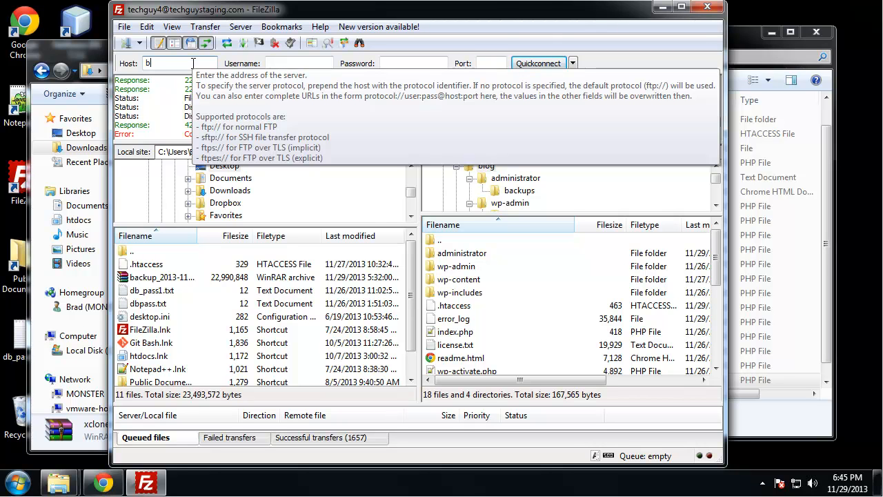
pyautogui.write('radtraversy')
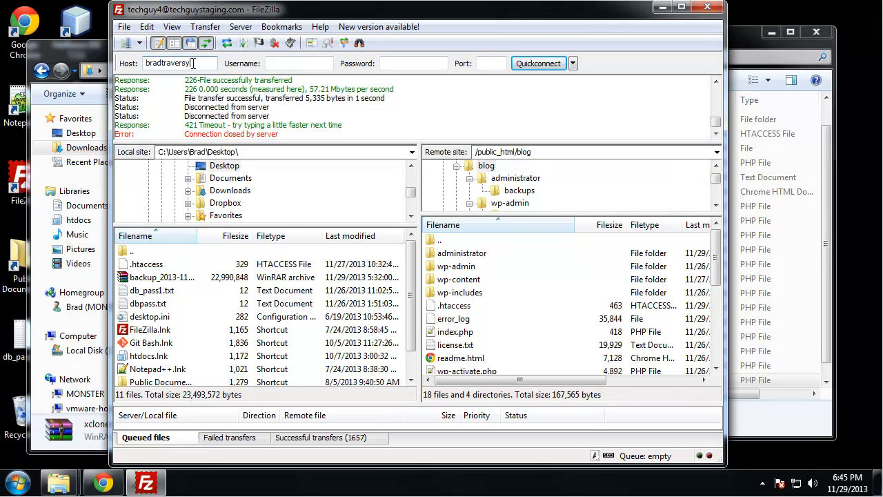
pyautogui.write('.com')
# - Enter the FTP account's username and password, and connect to the destination server in a new tab
pyautogui.press('Tab')
pyautogui.write('bradtrav')
pyautogui.press('Tab')
pyautogui.write('*****')
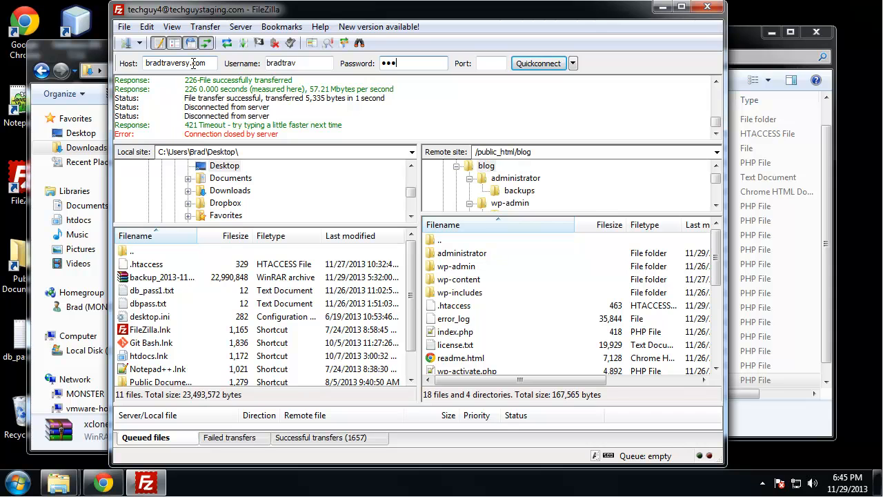
pyautogui.write('*')
pyautogui.press('Return')
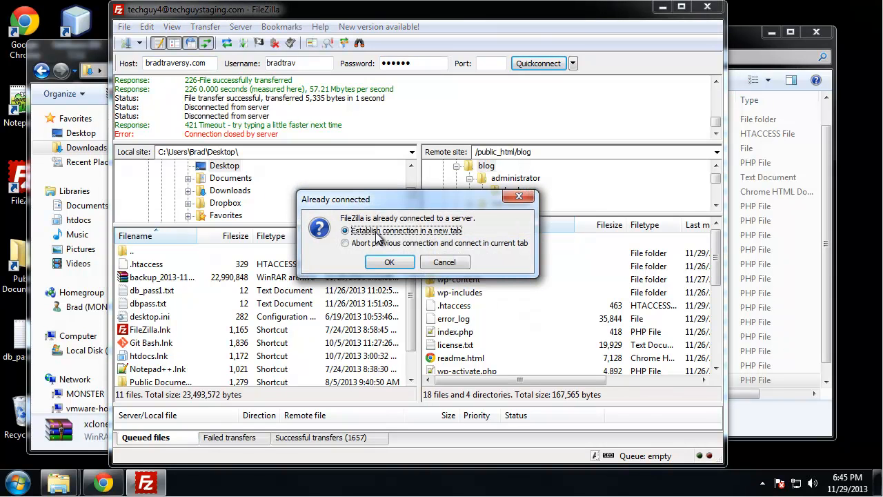
pyautogui.click(397, 266)
# - Open the public_html/dev folder on the destination server
pyautogui.click(467, 301)
pyautogui.scroll(-1, 476, 312)
pyautogui.scroll(-1, 483, 323)
pyautogui.click(465, 287)
pyautogui.doubleClick(462, 298)
pyautogui.scroll(-2, 521, 312)
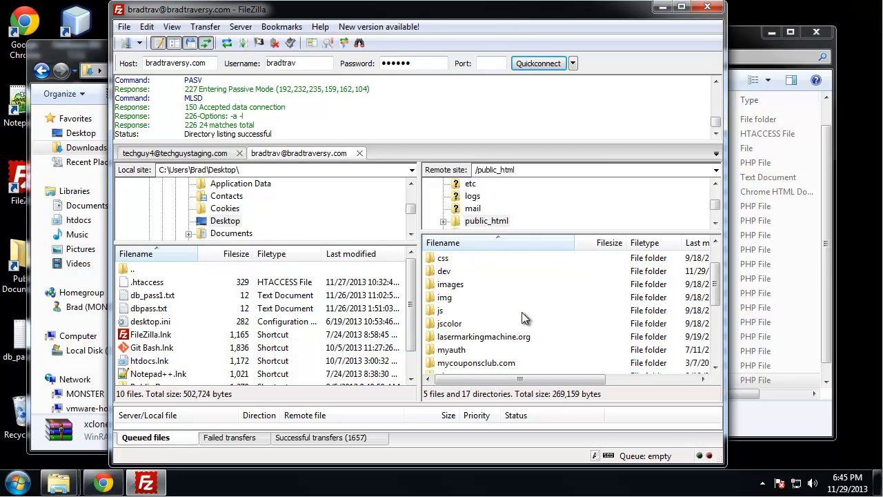
pyautogui.scroll(2, 522, 317)
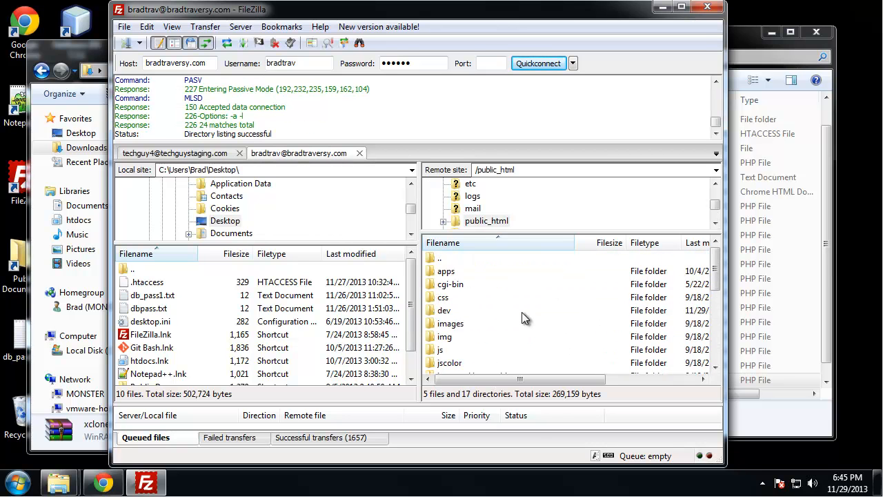
pyautogui.doubleClick(472, 311)
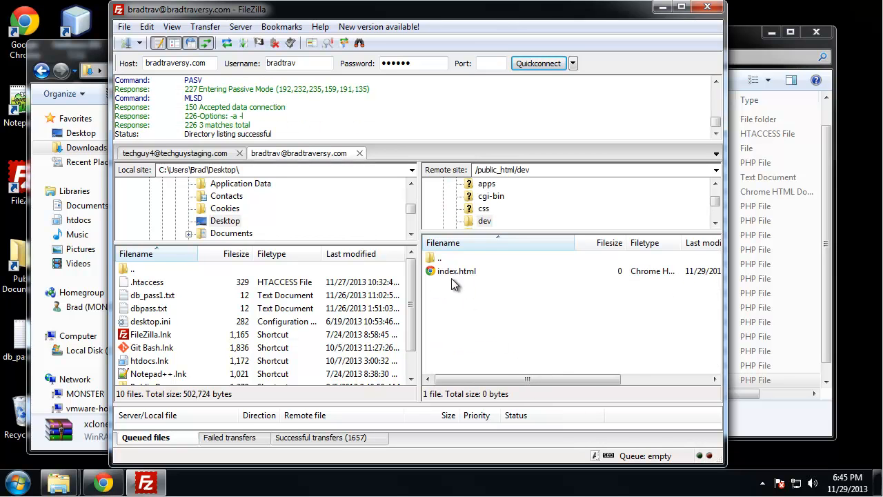
# - Clear the desktop behind FileZilla and download index.html from the remote dev folder to the desktop
pyautogui.click(448, 258)
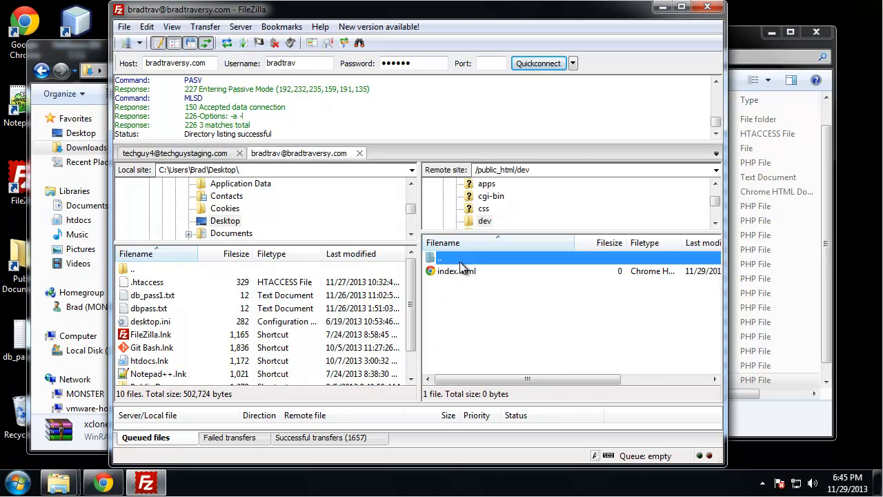
pyautogui.click(98, 74)
pyautogui.click(509, 42)
pyautogui.moveTo(467, 20); pyautogui.dragTo(584, 21)
pyautogui.click(574, 272)
pyautogui.moveTo(598, 276); pyautogui.dragTo(238, 257)
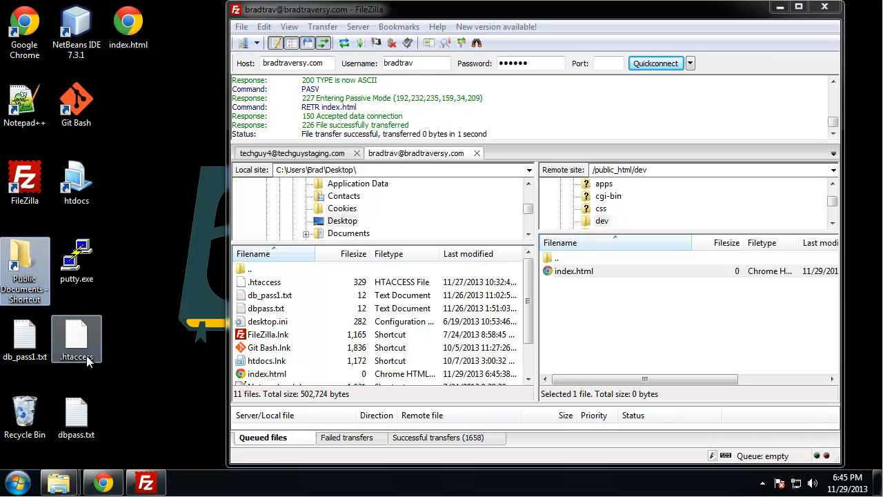
pyautogui.rightClick(125, 26)
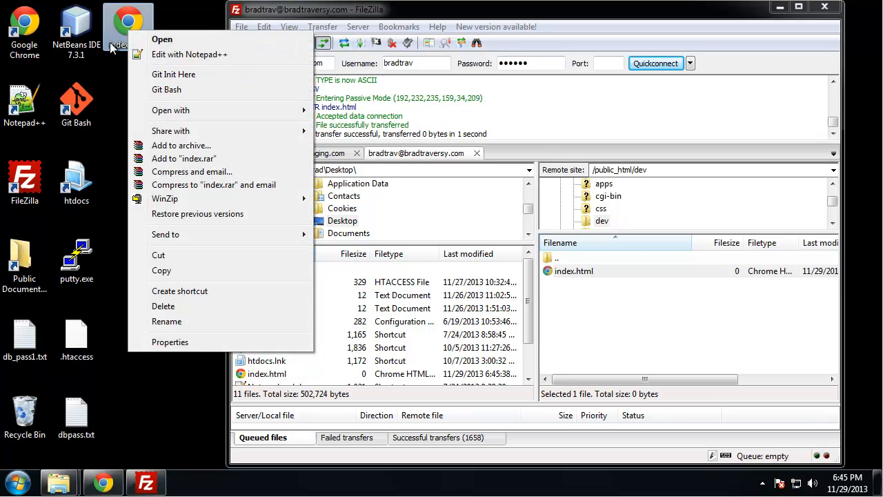
pyautogui.click(159, 53)
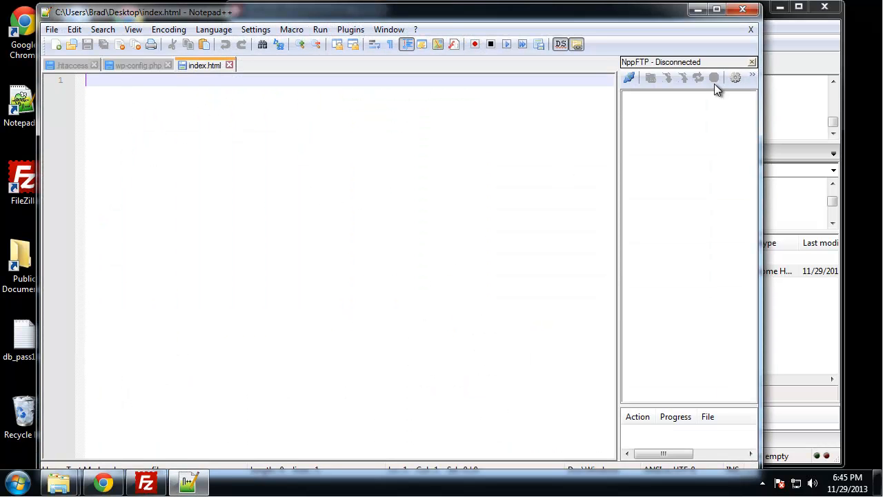
pyautogui.write('<')
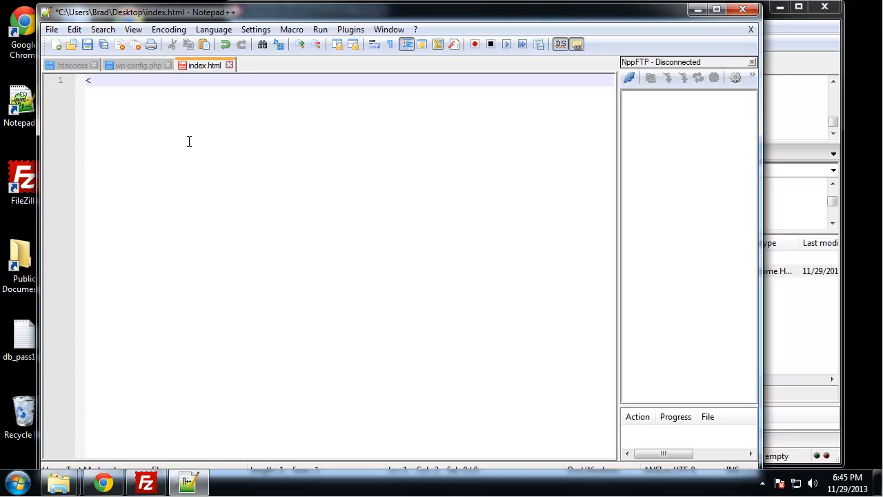
pyautogui.press('BackSpace')
pyautogui.write('<img src="http')
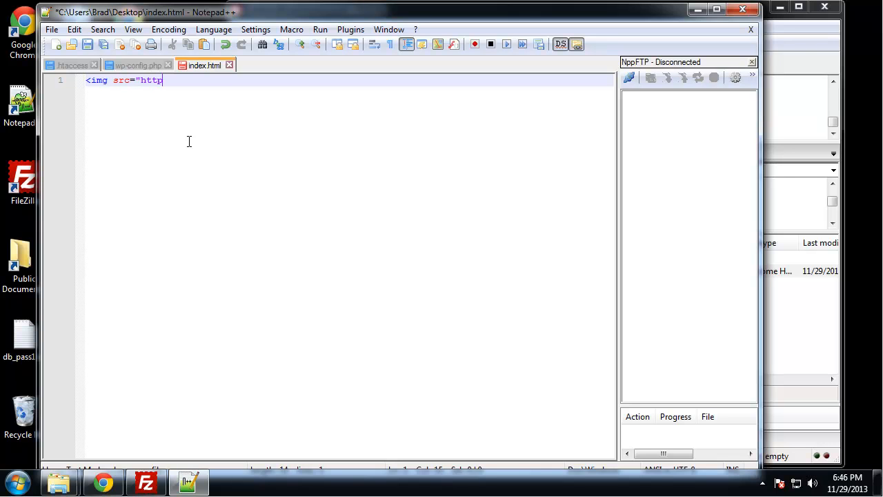
pyautogui.write('://techguystaging.com')
pyautogui.write('/blog/')
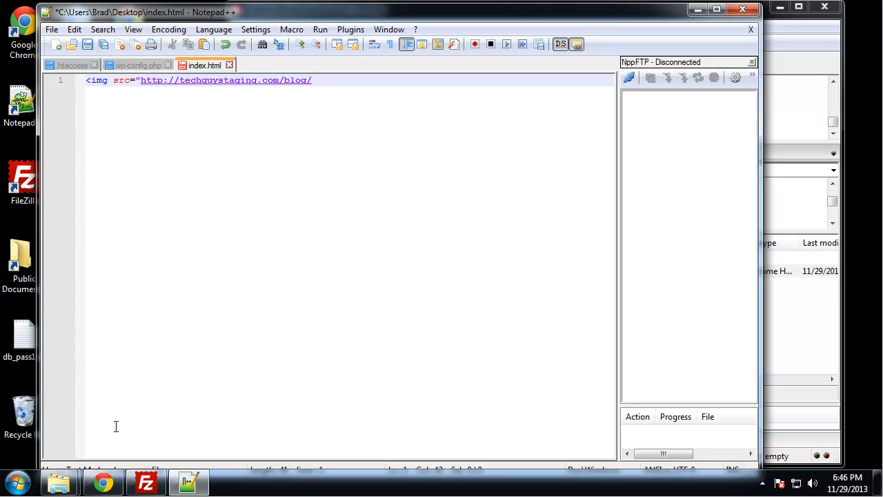
# - Switch to Chrome, open the blog post's image in a new tab, copy its URL path from wp-content onward, and close that tab
pyautogui.click(103, 482)
pyautogui.rightClick(410, 314)
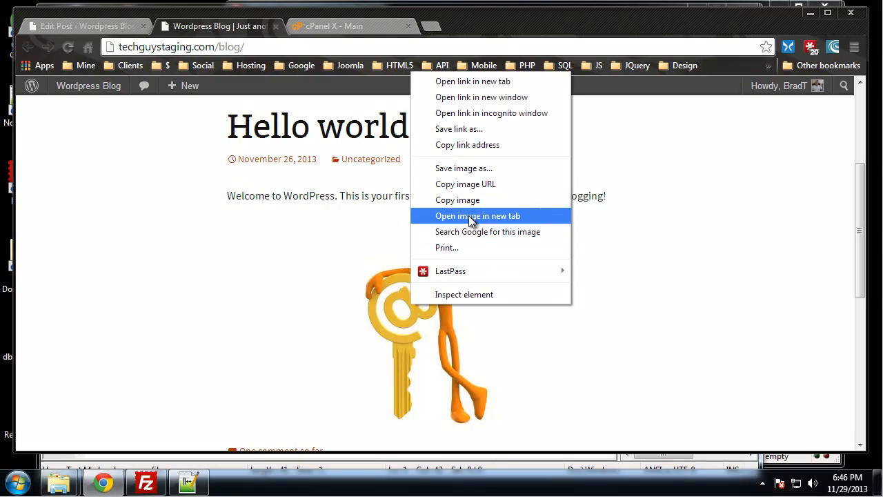
pyautogui.click(478, 215)
pyautogui.click(374, 23)
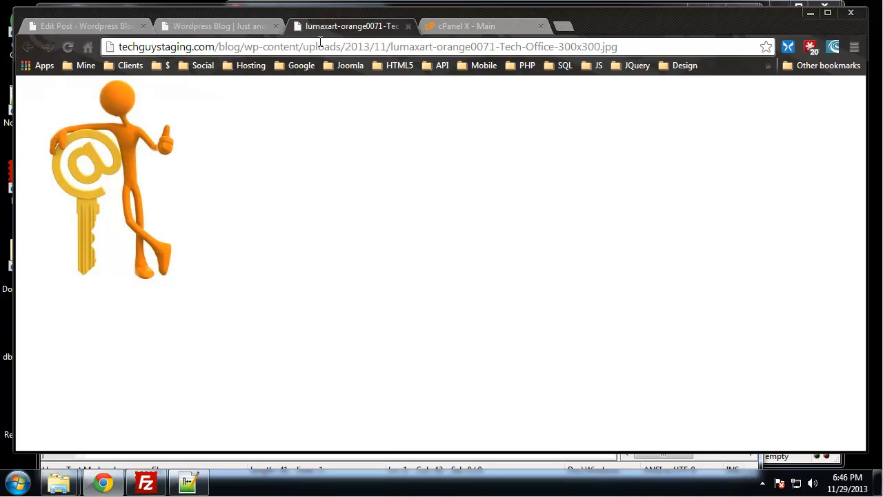
pyautogui.moveTo(632, 48); pyautogui.dragTo(244, 51)
pyautogui.hotkey('ctrl', 'c')
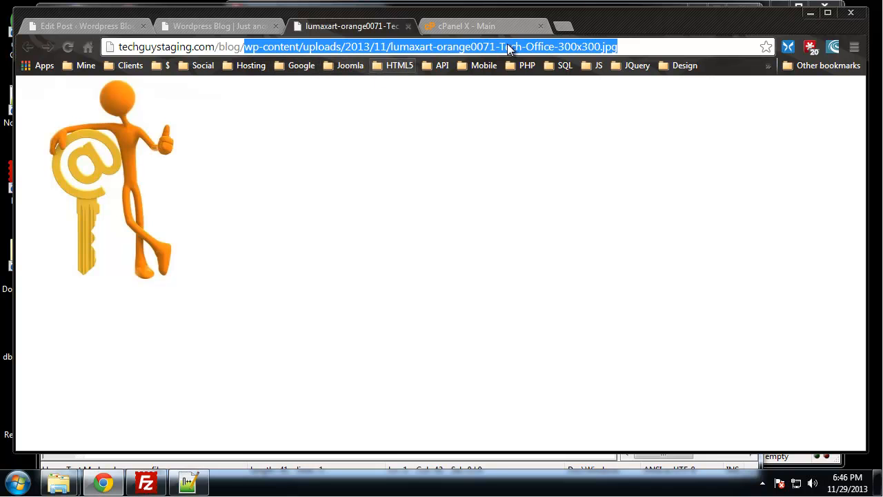
pyautogui.click(408, 25)
pyautogui.click(811, 12)
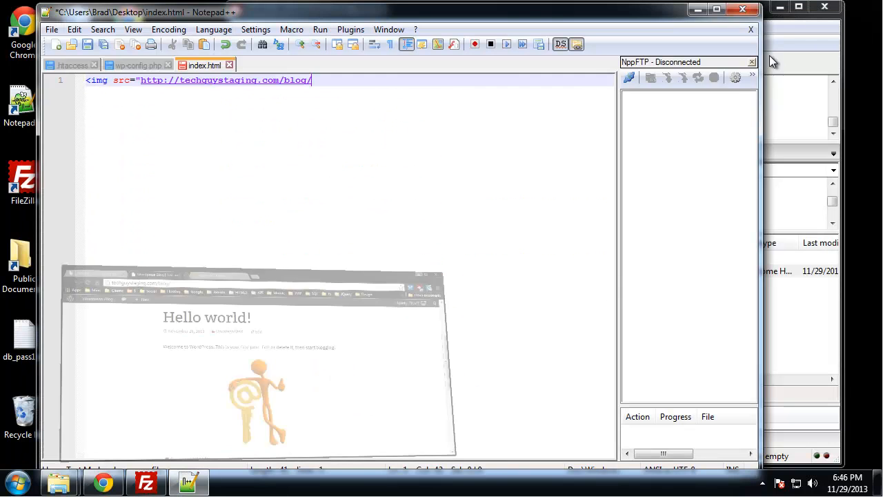
# - Complete the img source in index.html with the copied image path, close the tag with />, and save the file
pyautogui.hotkey('ctrl', 'v')
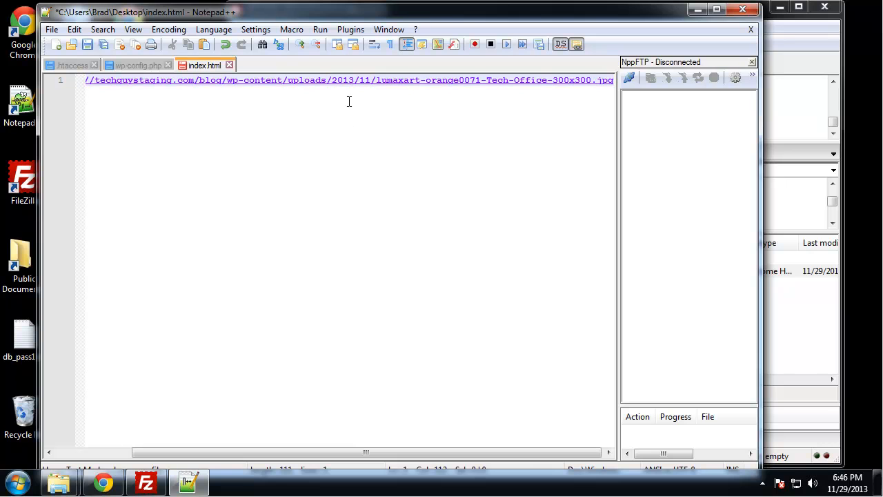
pyautogui.write('" />')
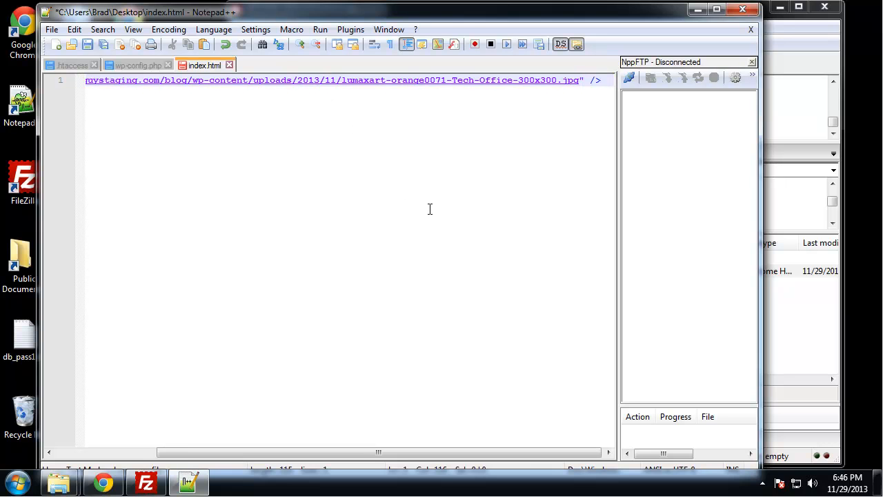
pyautogui.hotkey('ctrl', 's')
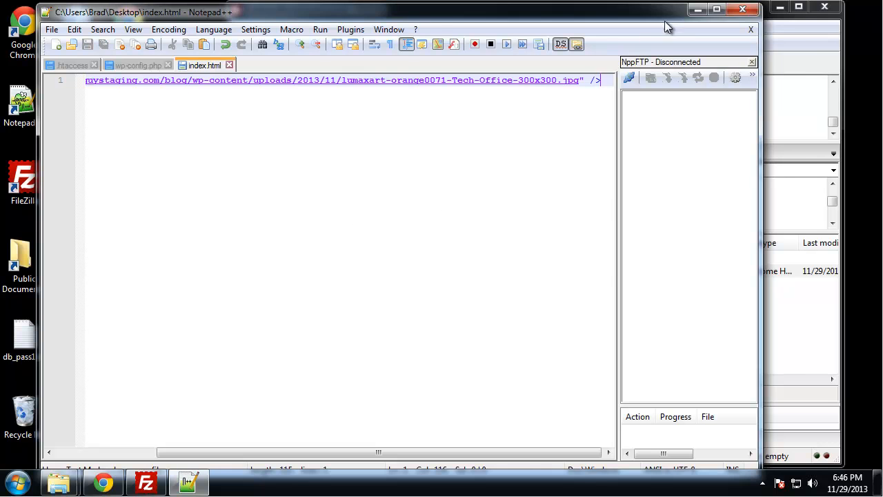
# - Upload the desktop index.html to the remote dev folder in FileZilla, overwriting the existing file
pyautogui.click(699, 9)
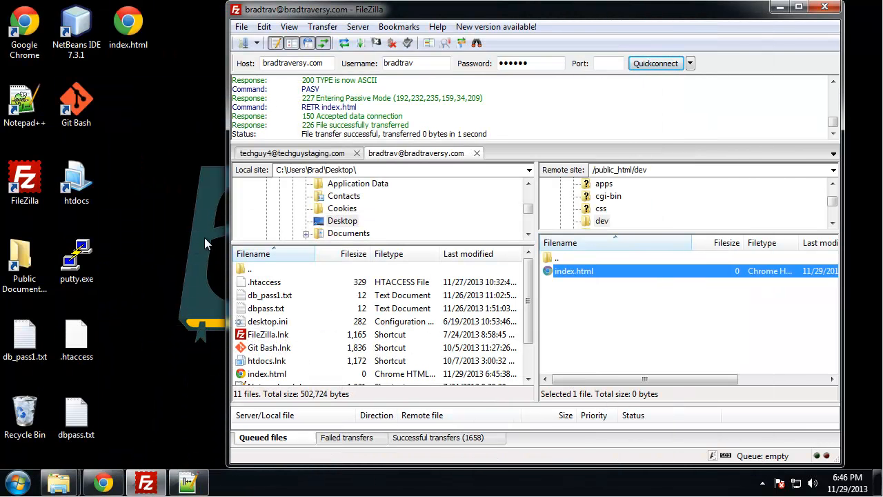
pyautogui.click(131, 44)
pyautogui.moveTo(132, 44); pyautogui.dragTo(614, 325)
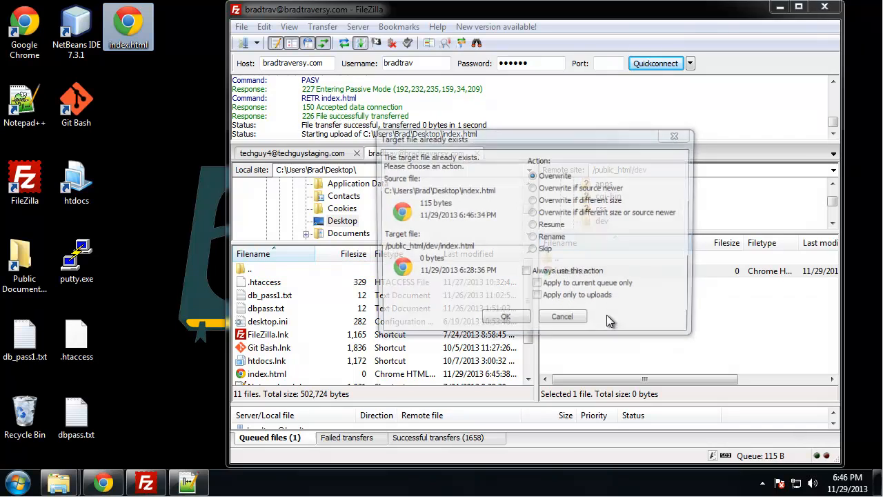
pyautogui.click(505, 322)
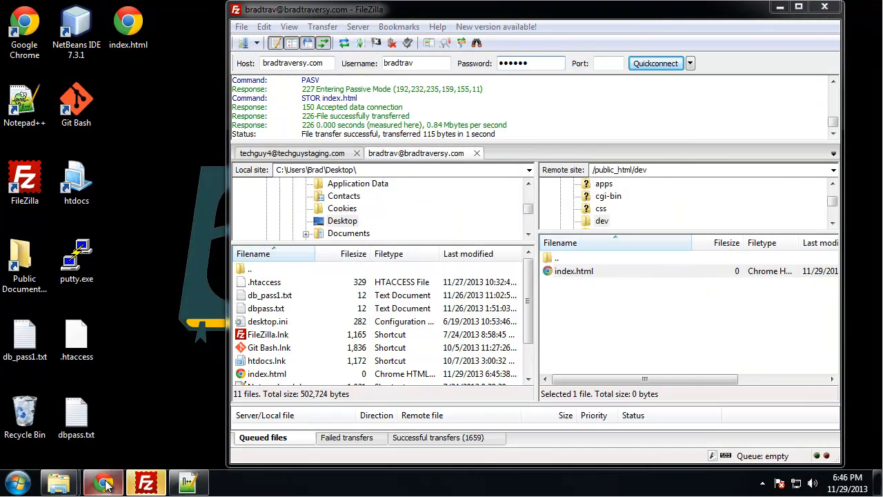
# - Switch to Chrome and view the destination domain's /dev page in a new tab, checking its domain against the image's source
pyautogui.click(104, 483)
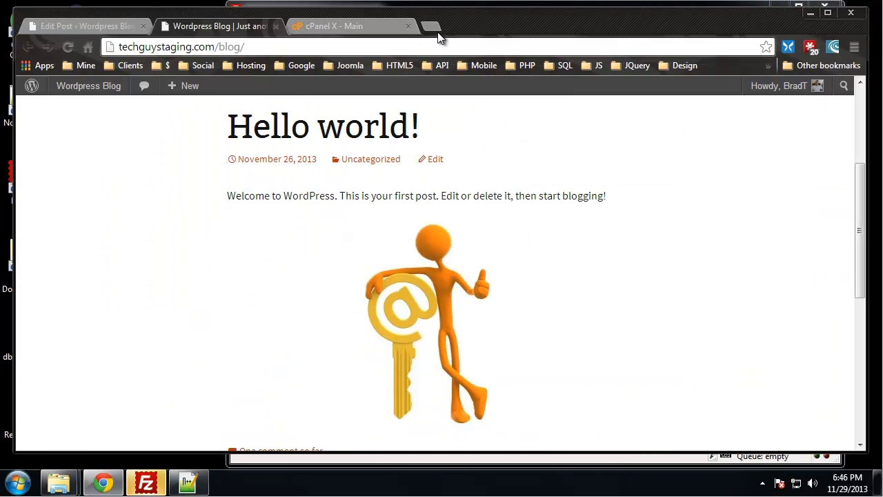
pyautogui.click(431, 26)
pyautogui.write('bradt')
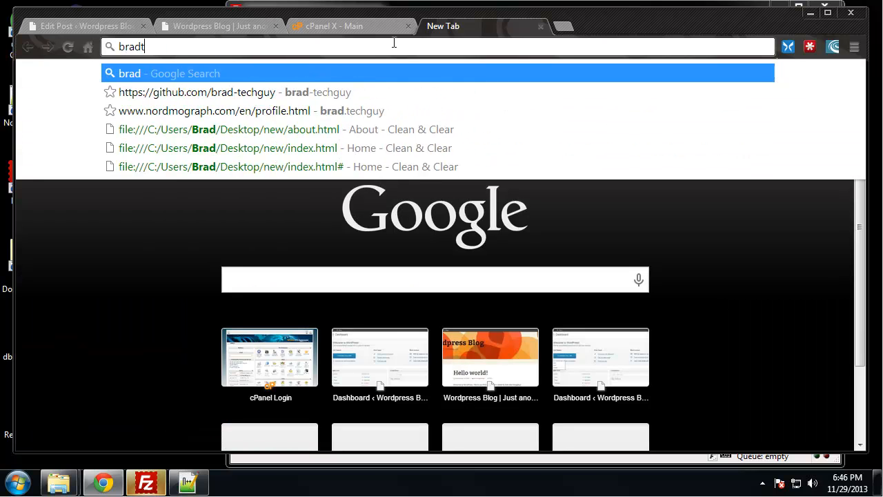
pyautogui.write('raversy.c')
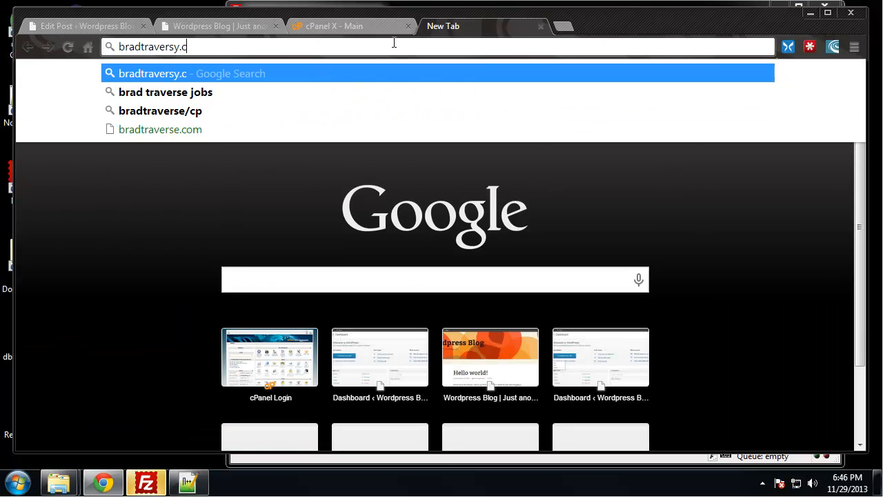
pyautogui.write('om/dev')
pyautogui.press('Return')
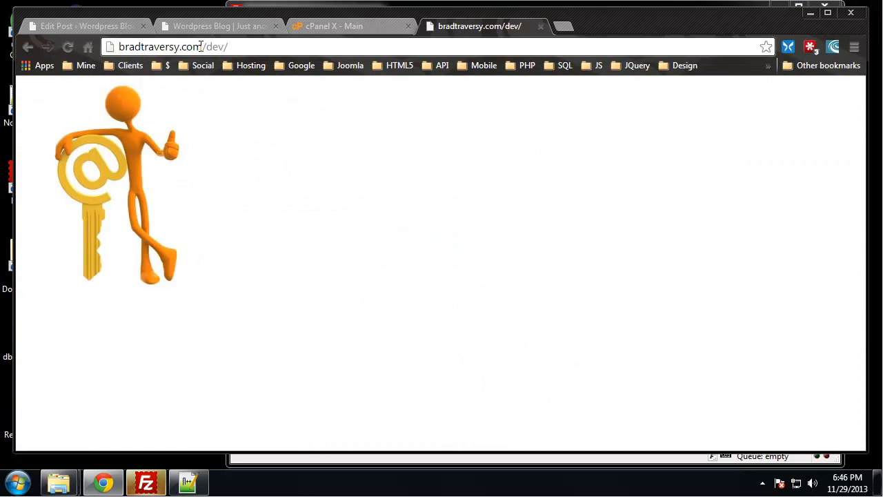
pyautogui.moveTo(203, 46); pyautogui.dragTo(119, 46)
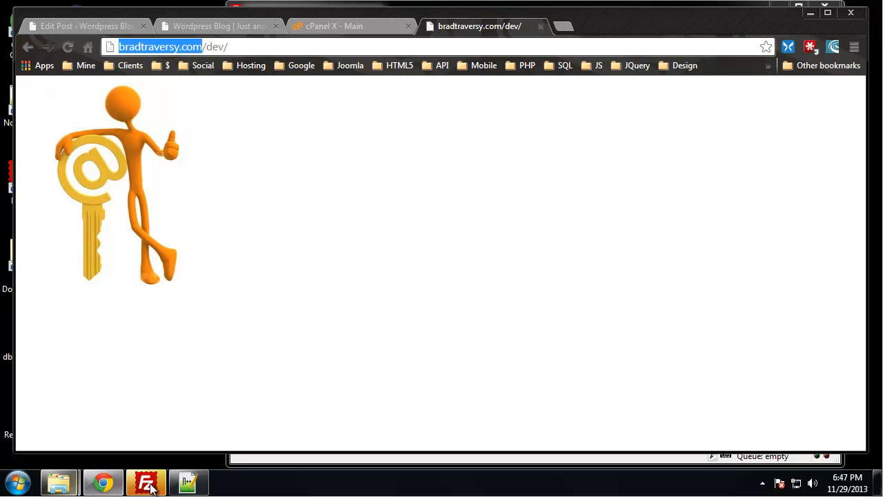
# - Close Notepad++ and switch to the techguystaging.com connection in FileZilla, showing the public_html/blog folder
pyautogui.click(198, 489)
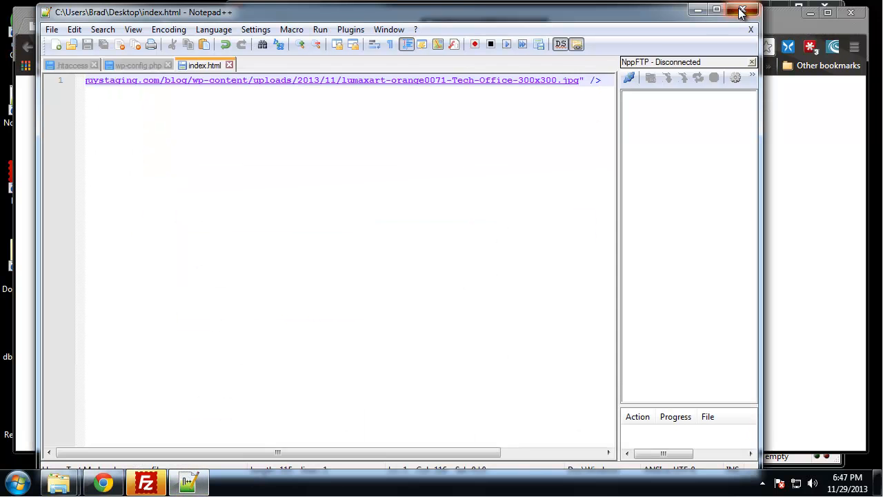
pyautogui.click(697, 10)
pyautogui.click(145, 483)
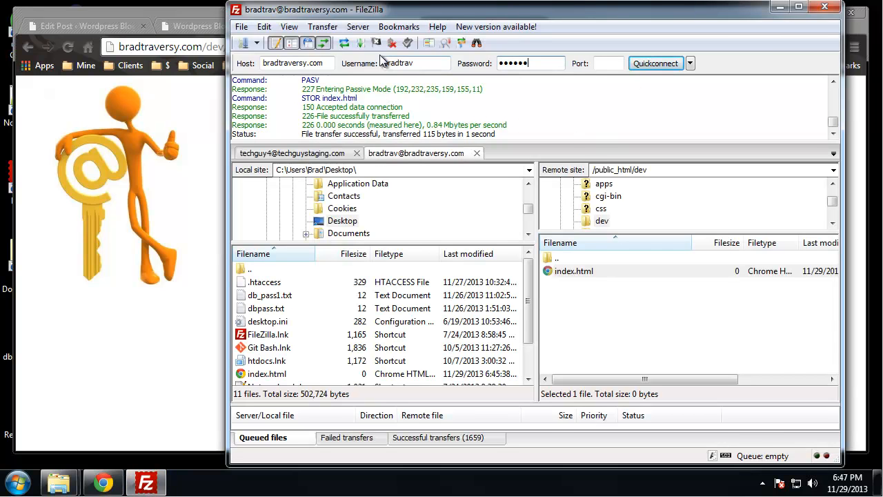
pyautogui.click(285, 154)
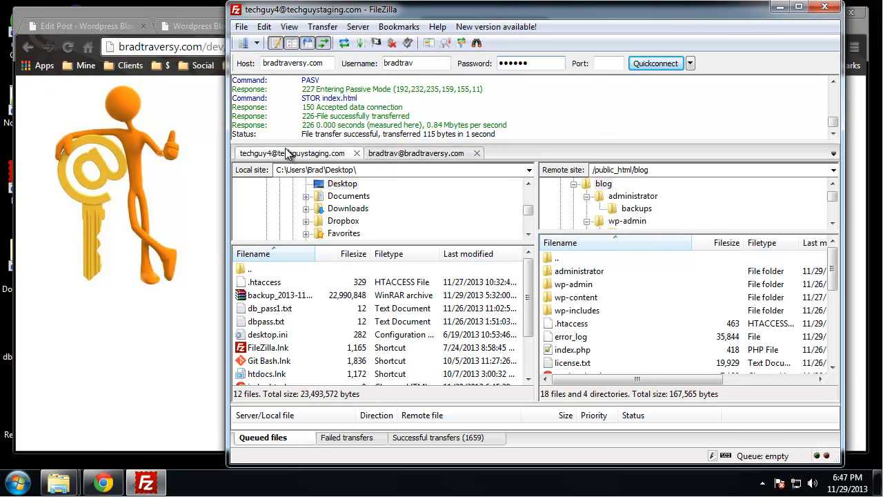
pyautogui.click(638, 284)
pyautogui.scroll(-2, 607, 310)
pyautogui.scroll(2, 606, 304)
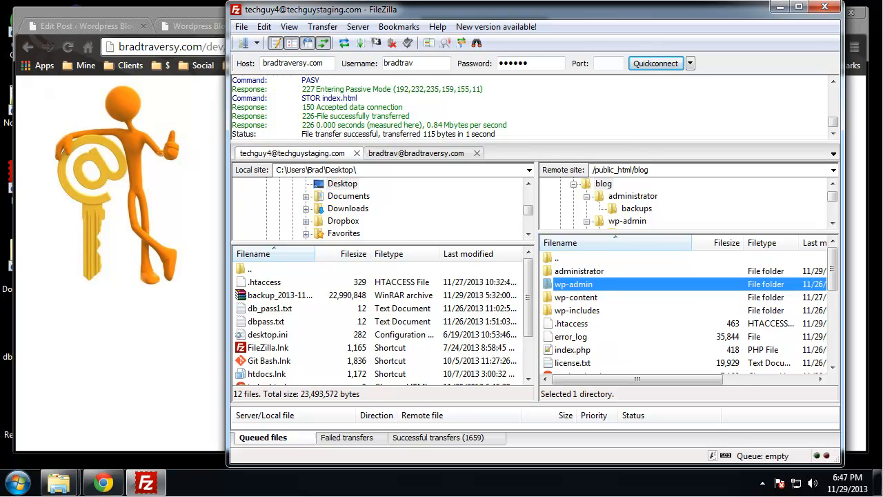
# - Clear the desktop behind FileZilla and download .htaccess from the remote blog folder to the desktop, overwriting the existing copy
pyautogui.click(196, 118)
pyautogui.click(806, 13)
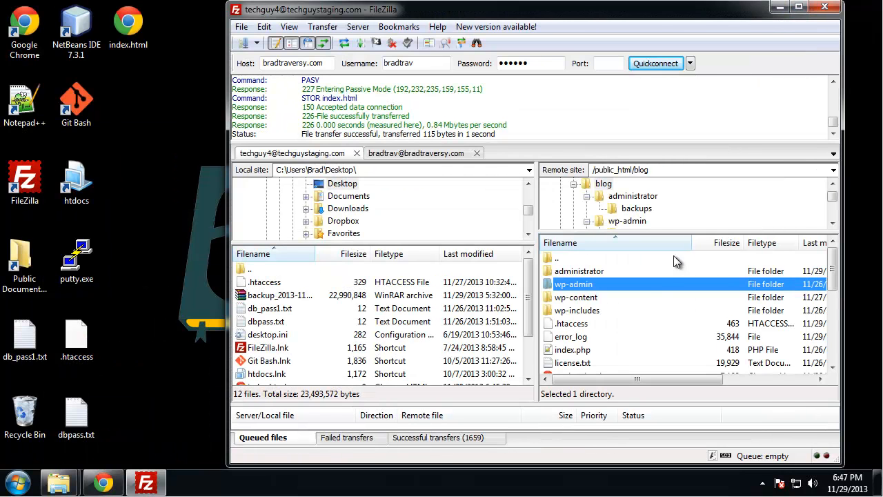
pyautogui.click(578, 327)
pyautogui.moveTo(590, 332); pyautogui.dragTo(151, 231)
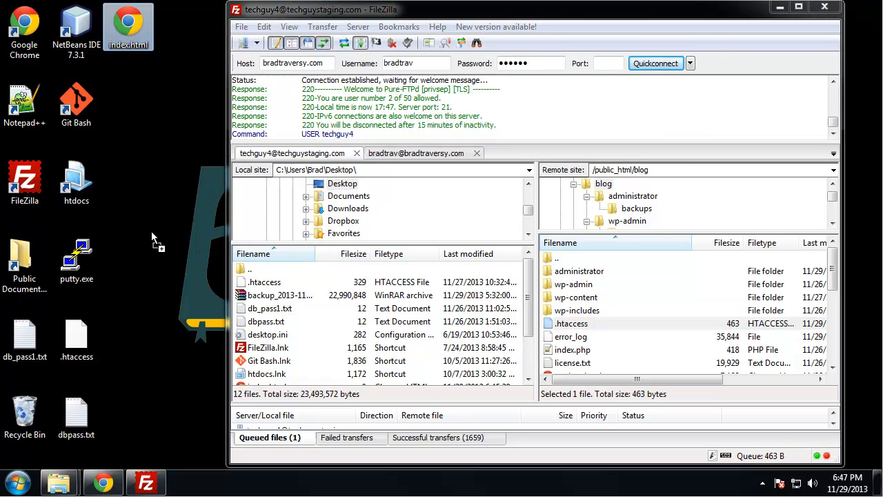
pyautogui.click(505, 320)
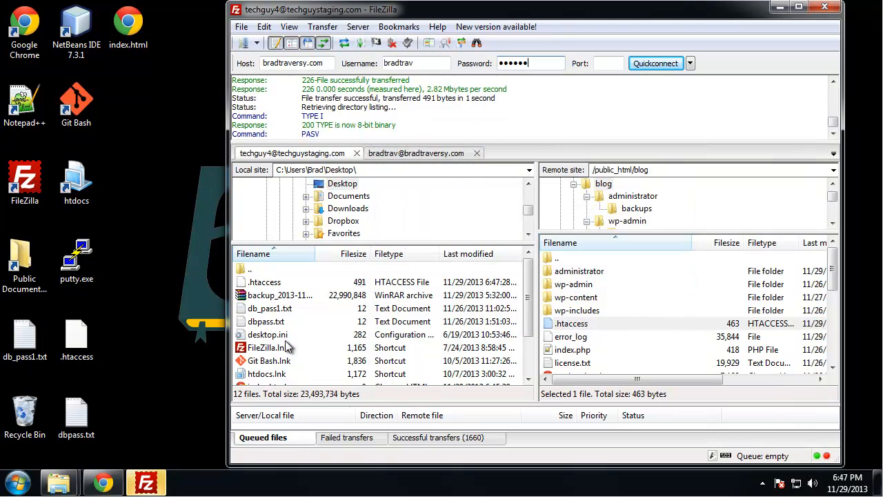
# - Open the desktop .htaccess in Notepad++ and add the comment "#Prevent Hotlinking" below the last </Files> line
pyautogui.rightClick(82, 330)
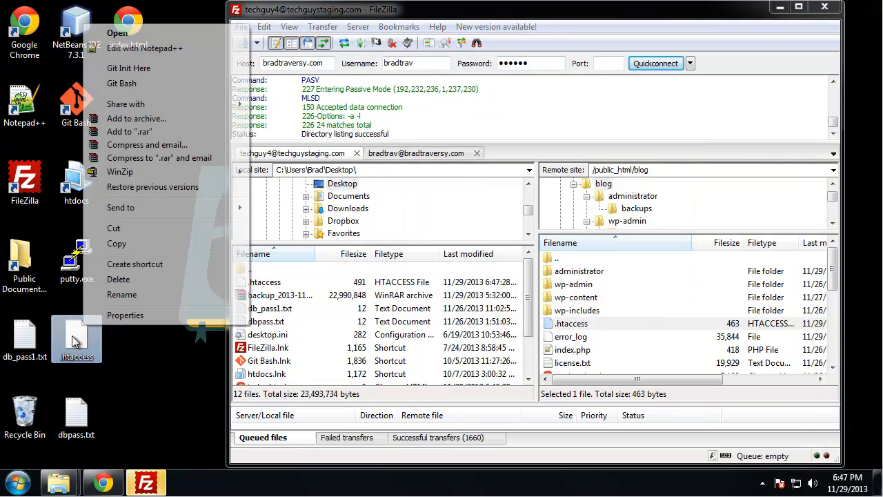
pyautogui.click(160, 44)
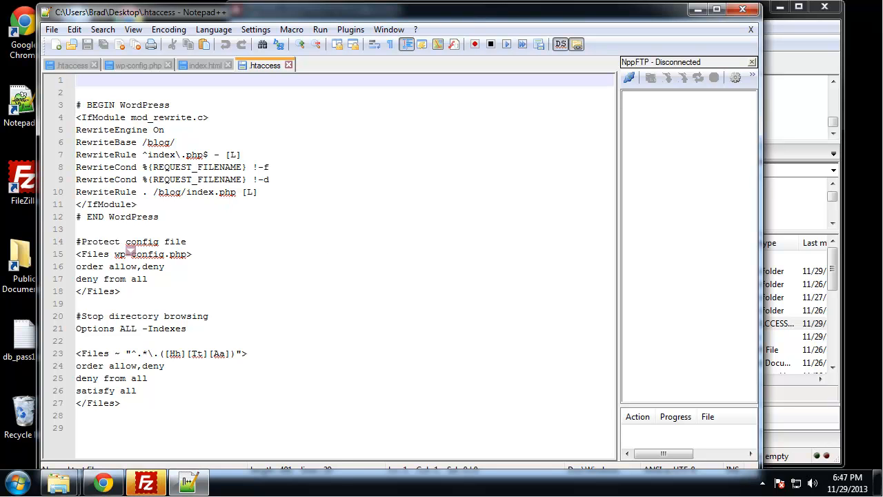
pyautogui.click(156, 406)
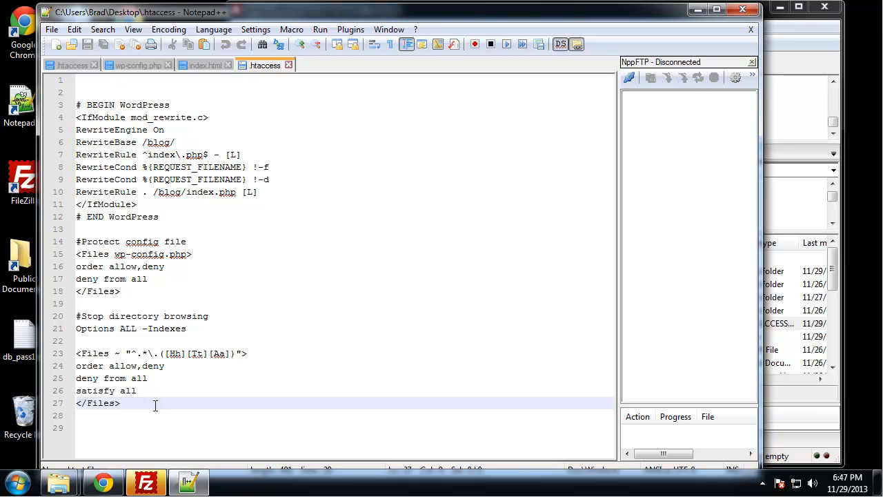
pyautogui.press('Return')
pyautogui.press('Return')
pyautogui.write('#Prevent Ho')
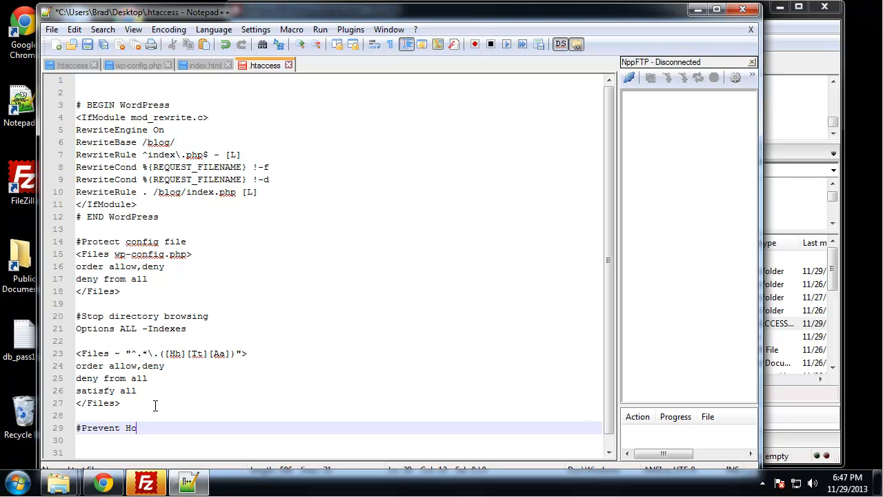
pyautogui.write('tlinking')
pyautogui.press('Return')
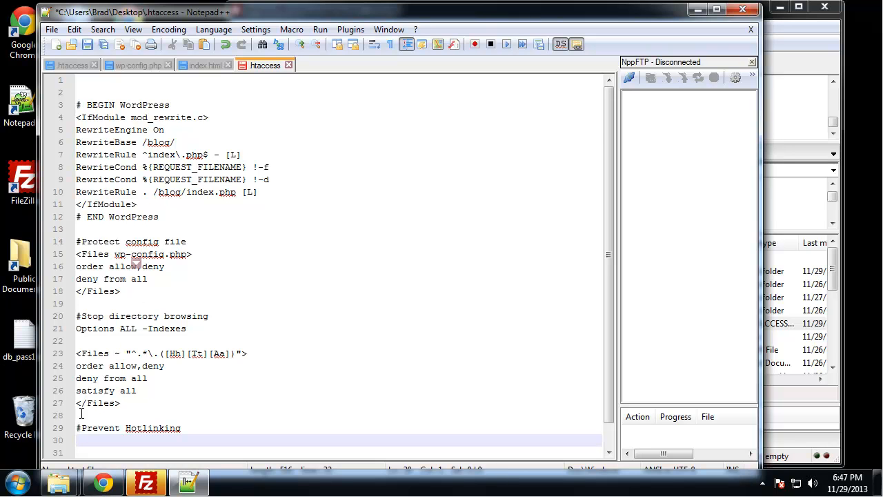
# - Check the RewriteEngine On line in the WordPress block and return to the empty line under the #Prevent Hotlinking comment
pyautogui.click(148, 129)
pyautogui.moveTo(148, 129); pyautogui.dragTo(76, 130)
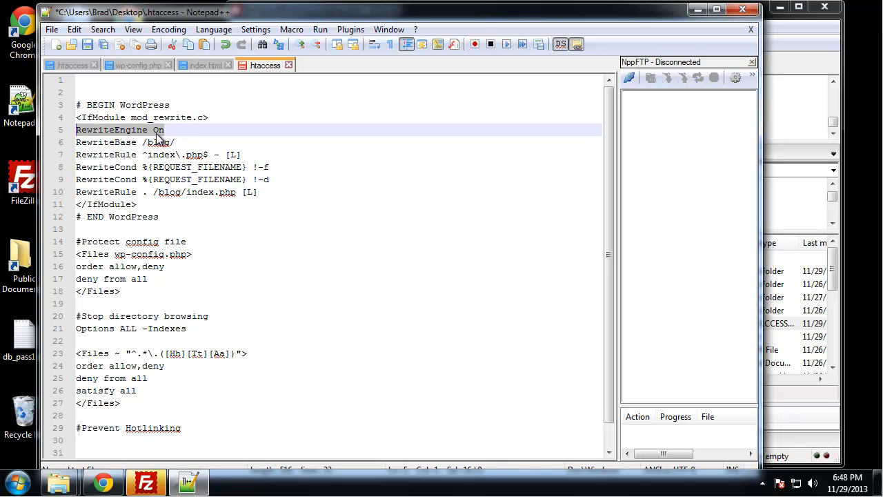
pyautogui.click(100, 440)
pyautogui.click(78, 130)
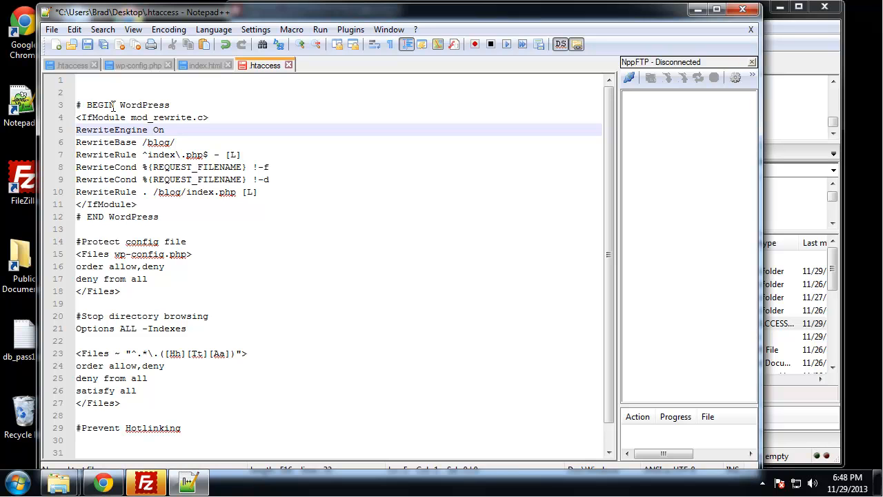
pyautogui.click(130, 440)
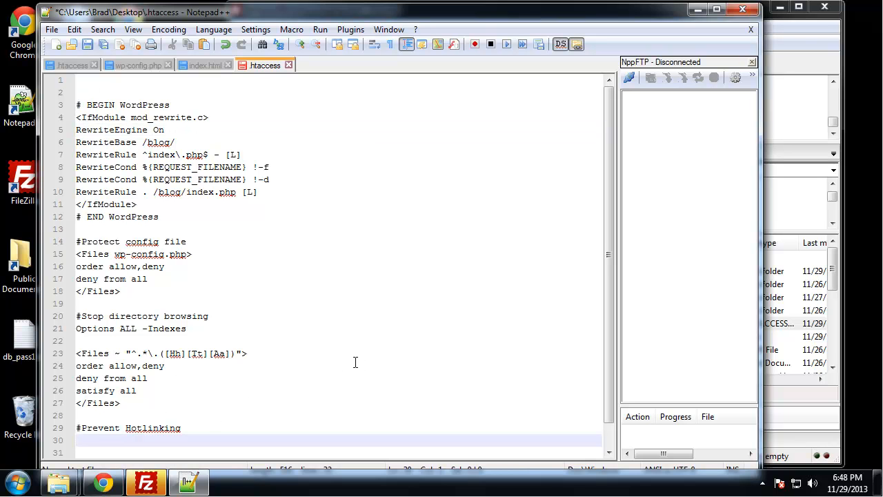
# - Add the line "Rewitecond %{HTTP_REFERER} !^$" under the #Prevent Hotlinking comment and start a new line below it
pyautogui.write('rewritecond')
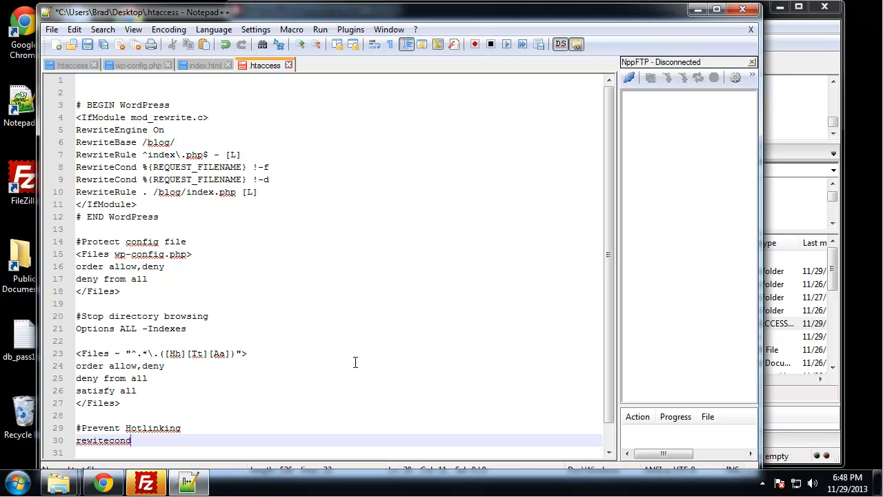
pyautogui.click(78, 441)
pyautogui.press('BackSpace')
pyautogui.write('R')
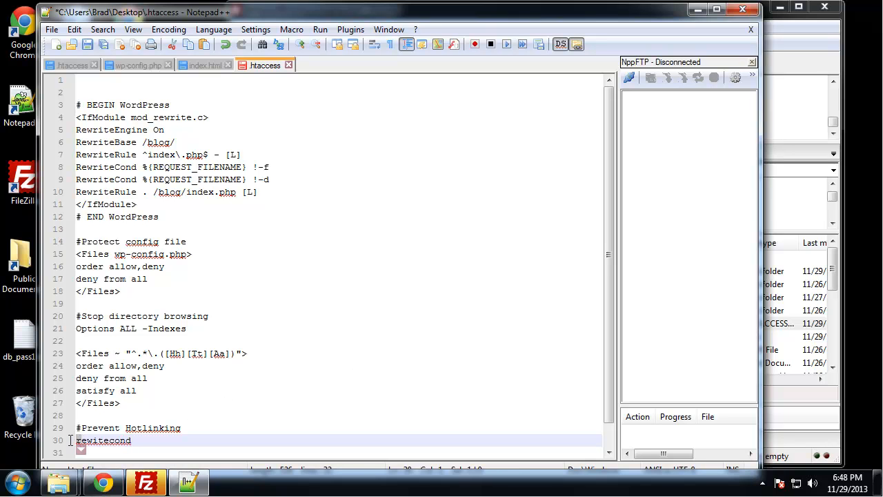
pyautogui.click(143, 443)
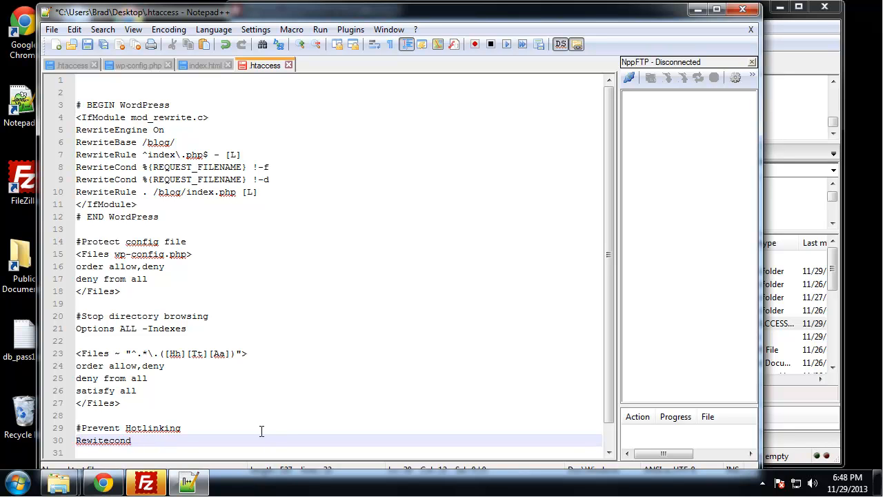
pyautogui.write('%')
pyautogui.write('{HTTP_REFERER')
pyautogui.click(228, 440)
pyautogui.write('!^$')
pyautogui.press('Return')
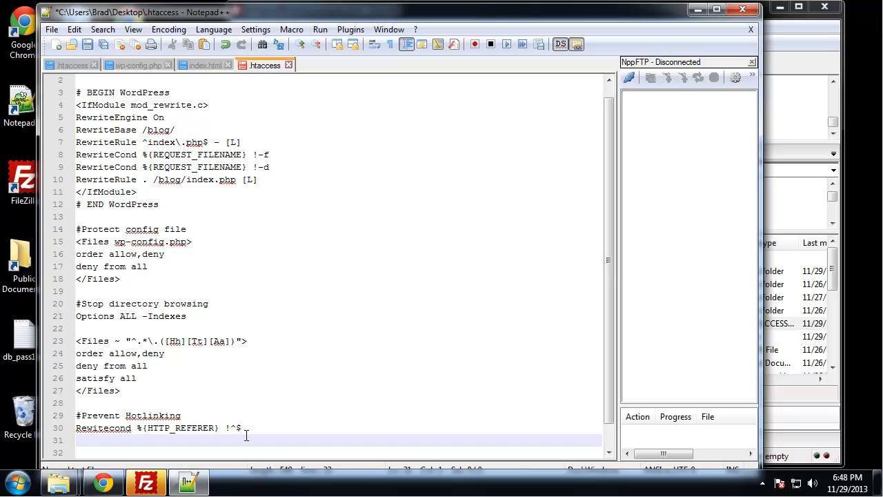
# - Begin the next line with RewriteCond and capitalise the C of Cond in the condition line above as well
pyautogui.write('Rewritecond')
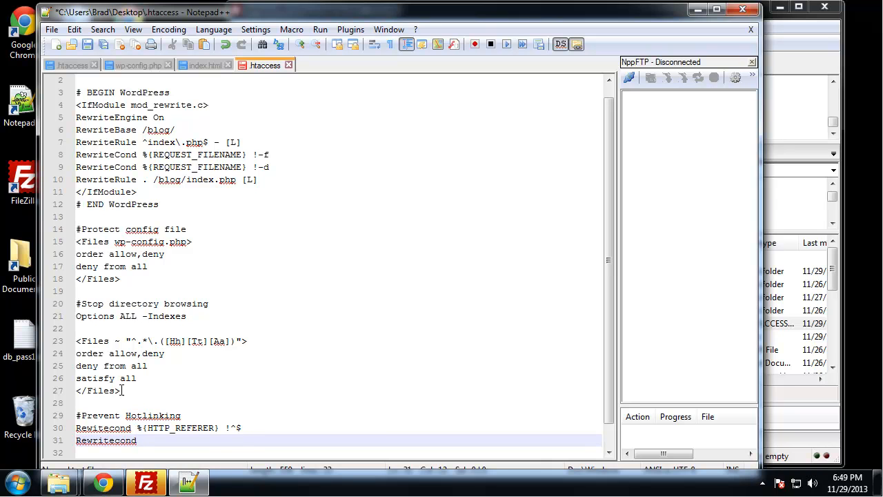
pyautogui.click(114, 428)
pyautogui.write('C')
pyautogui.click(120, 440)
pyautogui.moveTo(119, 440); pyautogui.dragTo(114, 440)
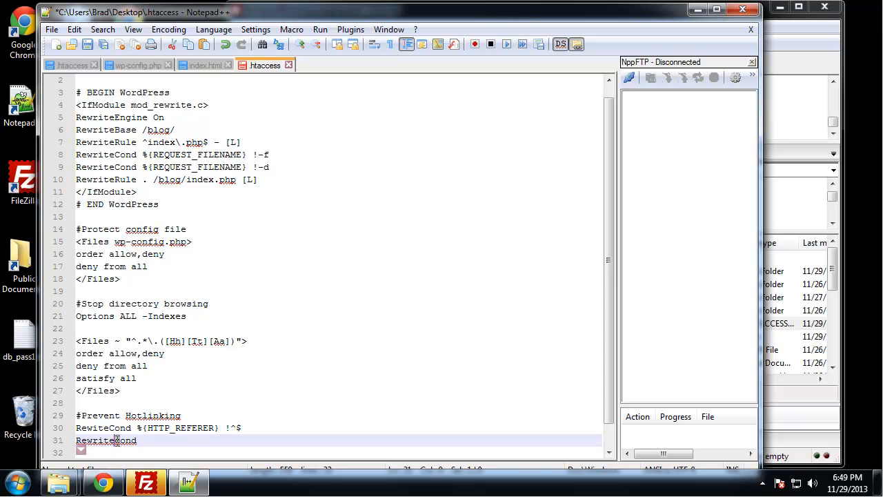
pyautogui.write('C')
pyautogui.click(155, 440)
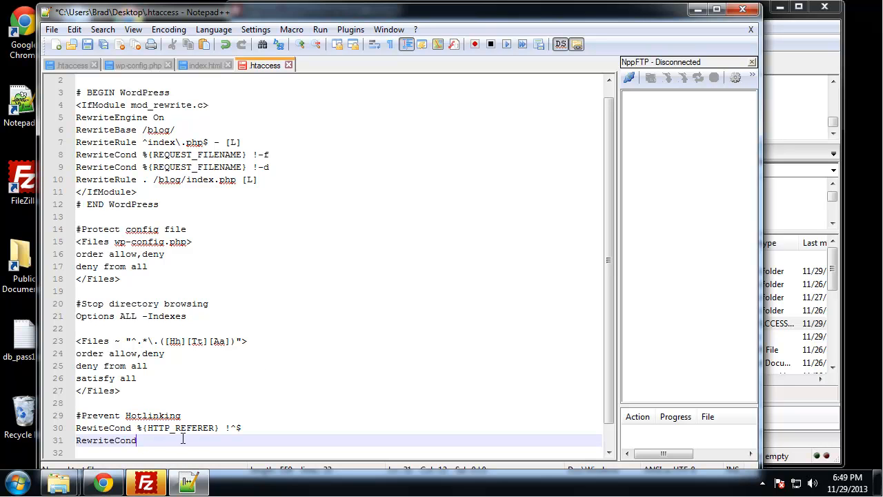
pyautogui.moveTo(138, 428); pyautogui.dragTo(217, 428)
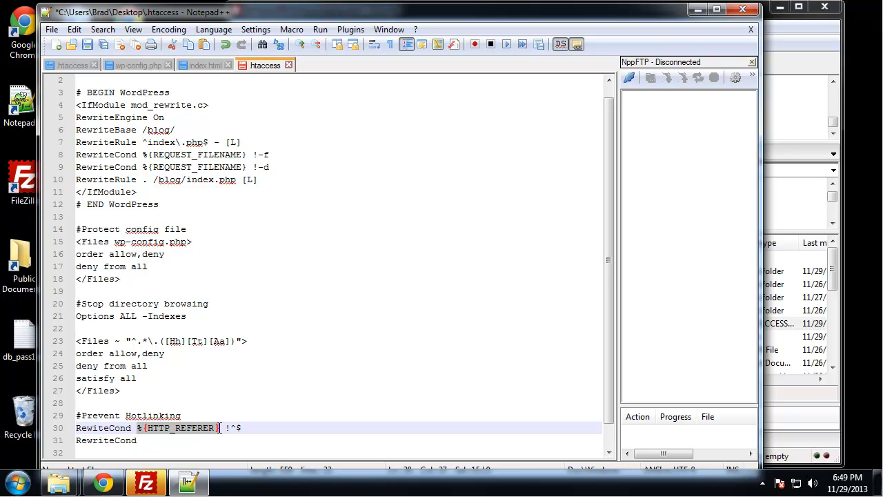
pyautogui.click(185, 441)
pyautogui.write('%{HTTP_REFERER}')
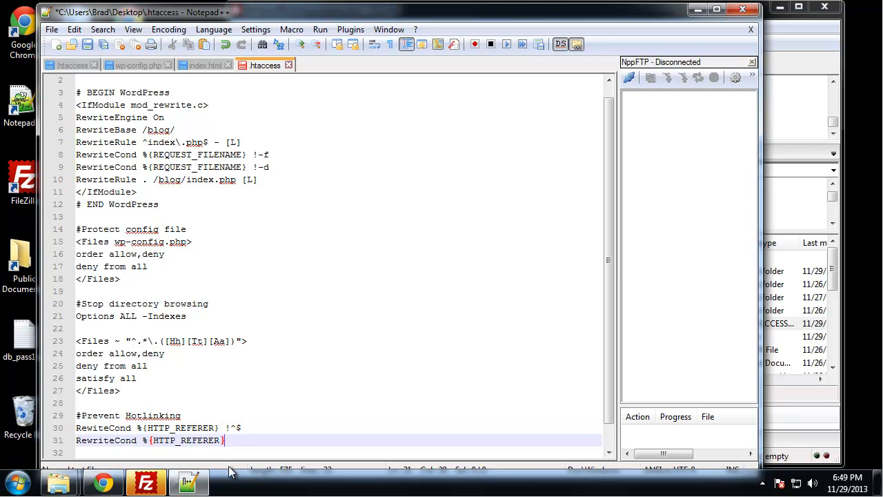
pyautogui.write('!')
pyautogui.write('^http')
pyautogui.write('()')
pyautogui.write('www')
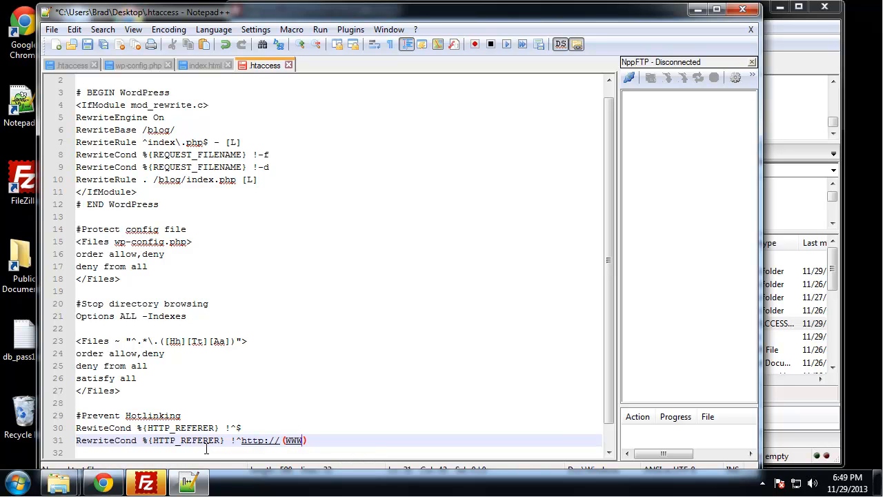
pyautogui.write('\\.?techguystaging.c')
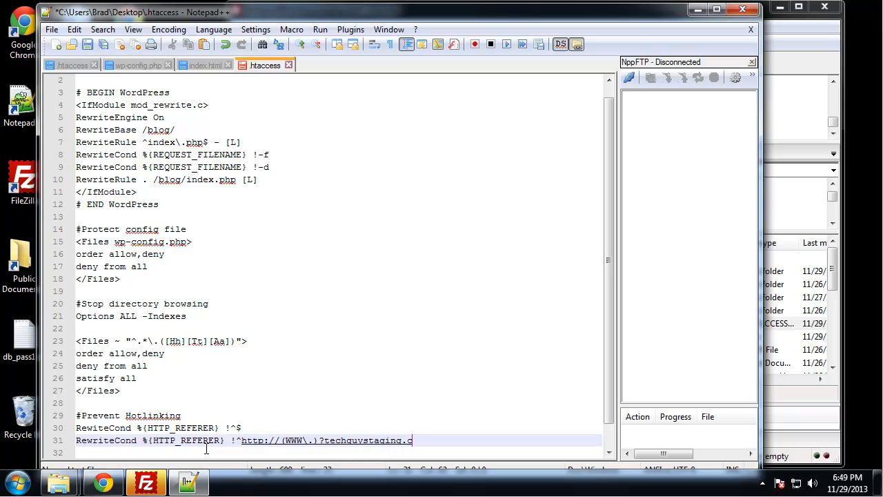
pyautogui.write('om/')
pyautogui.write('.')
pyautogui.write('*')
pyautogui.write('$')
pyautogui.write(' []')
pyautogui.write('NC')
# - Complete the second condition's pattern with techguystaging.com/.*$ and the [NC] flag, and start a new line
pyautogui.press('Return')
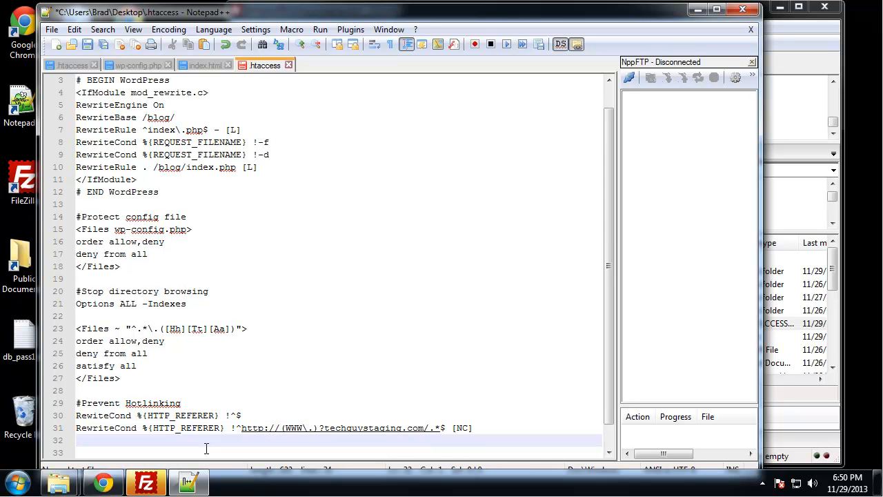
# - Begin the line below the two conditions with RewriteRule \. followed by an empty pair of parentheses
pyautogui.write('RewriteCond')
pyautogui.press('BackSpace')
pyautogui.press('BackSpace')
pyautogui.press('BackSpace')
pyautogui.press('BackSpace')
pyautogui.press('BackSpace')
pyautogui.press('BackSpace')
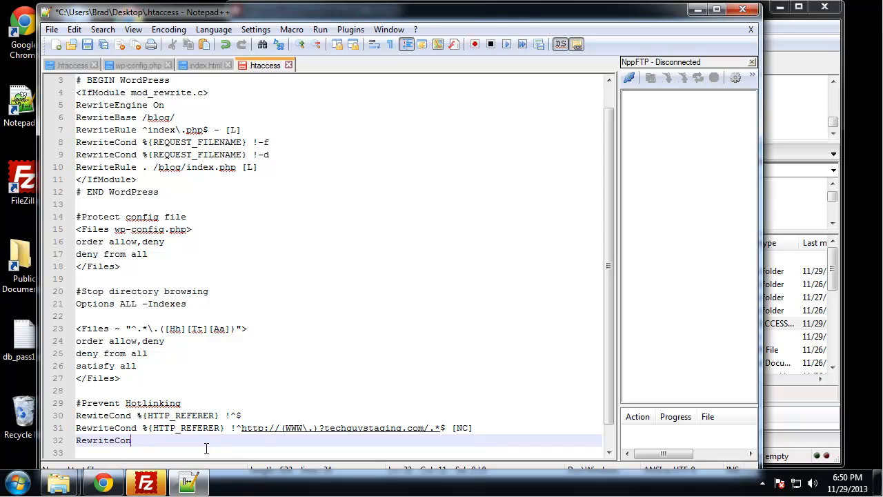
pyautogui.write('eRule')
pyautogui.write(' \\')
pyautogui.write('.(')
pyautogui.write(')')
# - Fill the RewriteRule parentheses with gif|jpg|png|css|js and end the rule with $ - [F]
pyautogui.write('gif|')
pyautogui.write('jpg|')
pyautogui.write('png')
pyautogui.write('|')
pyautogui.write('css')
pyautogui.write('|')
pyautogui.write('js')
pyautogui.write('$')
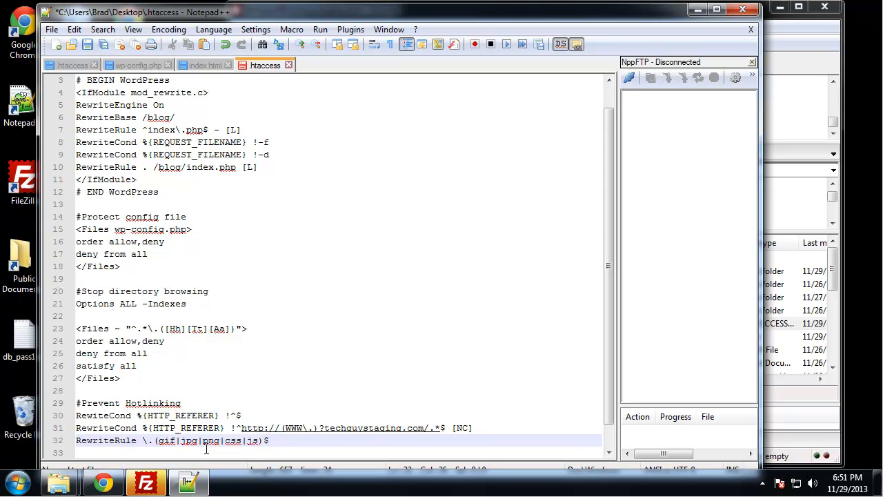
pyautogui.write(' -')
pyautogui.write(' []')
pyautogui.write('F')
pyautogui.click(306, 304)
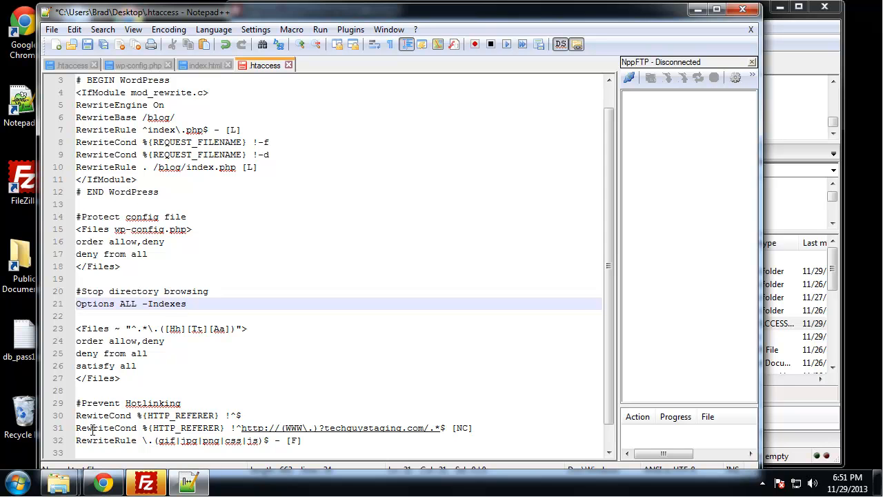
# - Insert the missing r in the first hotlinking condition so it reads RewriteCond, and save the .htaccess file
pyautogui.click(93, 416)
pyautogui.write('r')
pyautogui.click(230, 377)
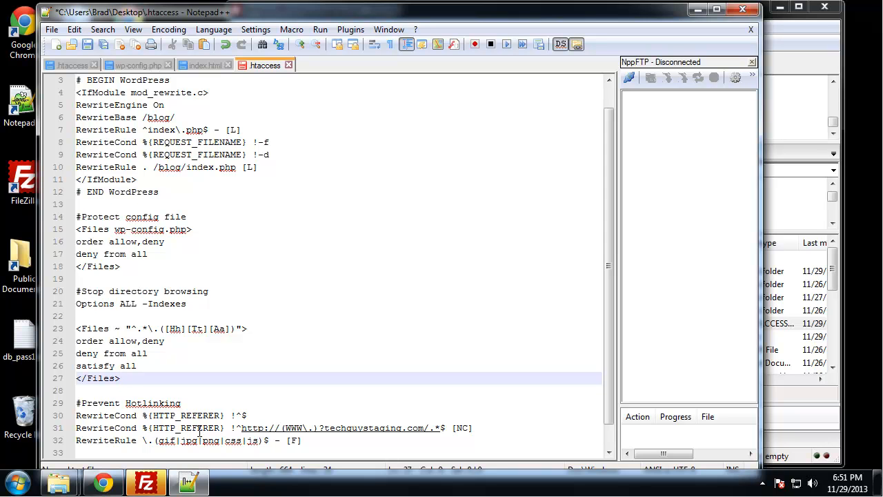
pyautogui.press('Up')
pyautogui.press('Up')
pyautogui.press('Up')
pyautogui.press('Up')
pyautogui.press('Up')
pyautogui.press('Up')
pyautogui.press('Up')
pyautogui.press('Up')
pyautogui.press('Up')
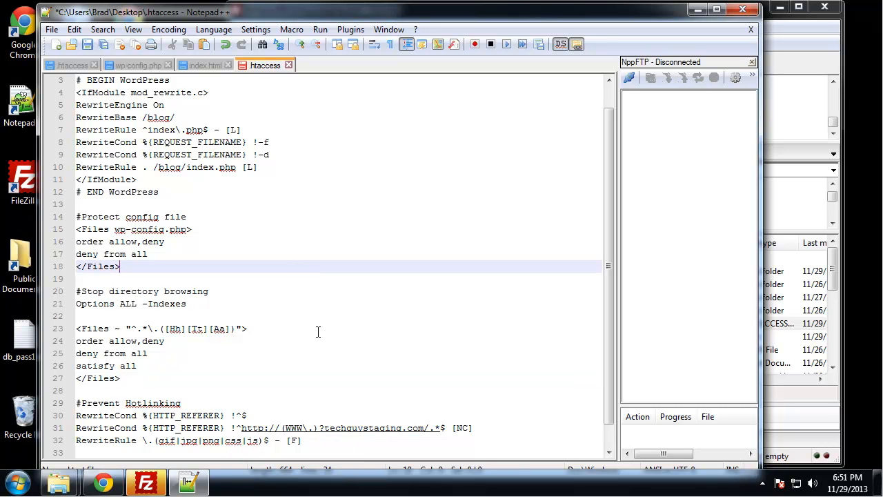
pyautogui.hotkey('ctrl', 's')
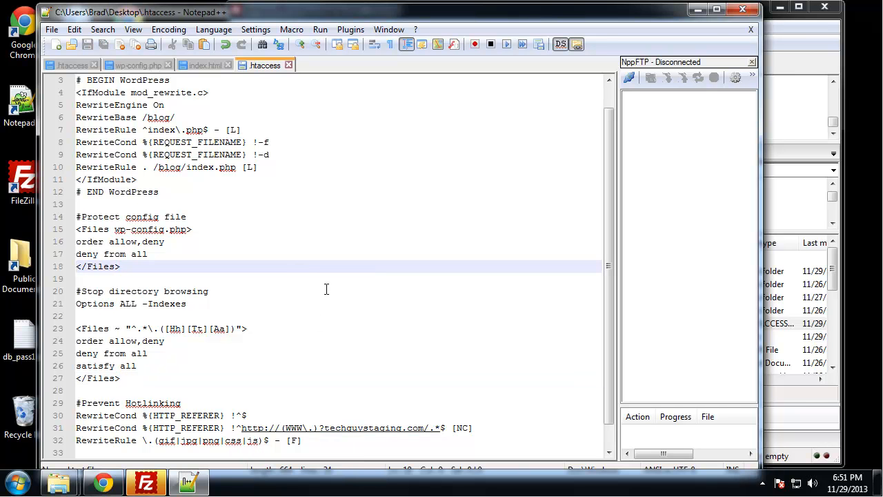
# - Minimize Notepad++ and try to upload the desktop .htaccess to the remote public_html/blog folder in FileZilla, overwriting the existing file
pyautogui.click(698, 9)
pyautogui.moveTo(77, 339); pyautogui.dragTo(594, 352)
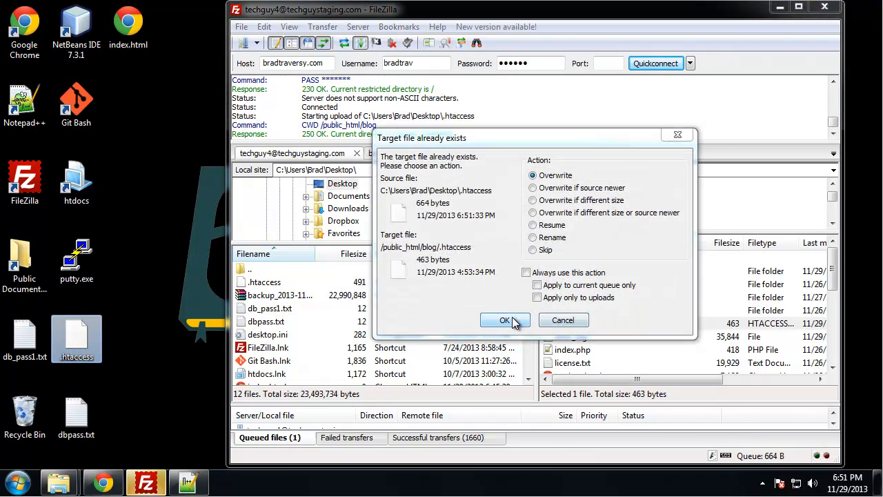
pyautogui.click(510, 321)
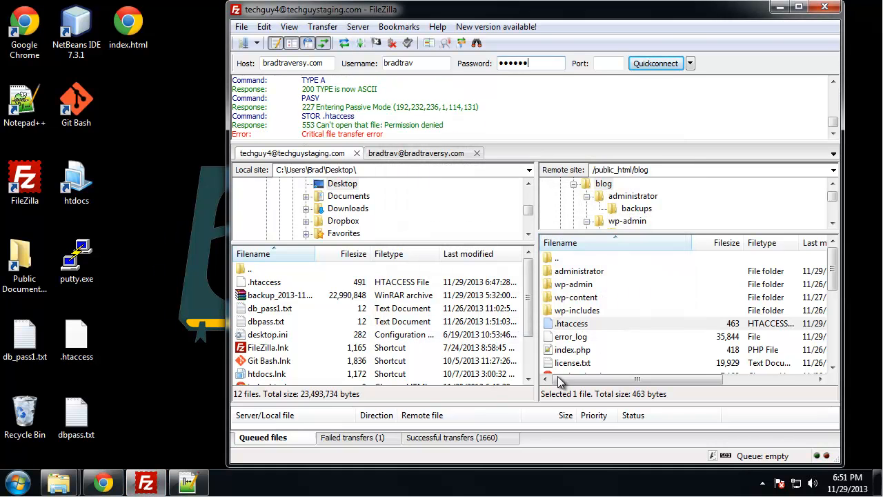
# - Set the remote .htaccess file's permissions to 777 and upload the desktop .htaccess over it
pyautogui.click(586, 326)
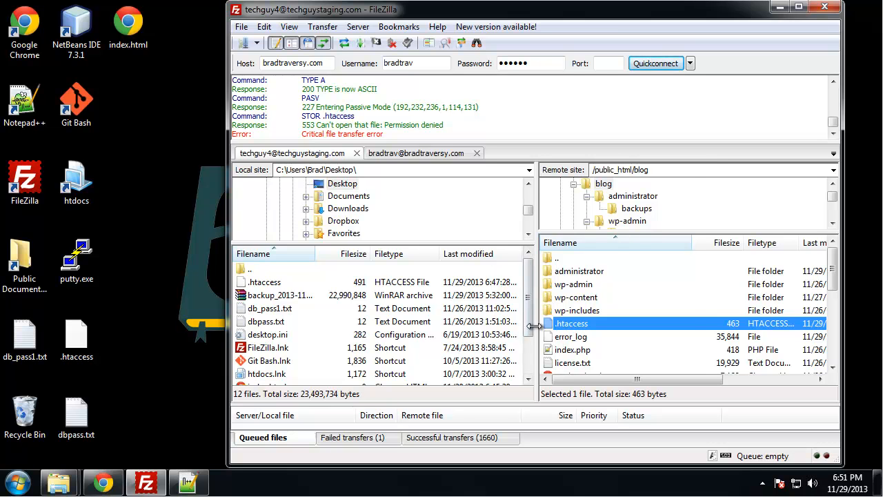
pyautogui.rightClick(572, 325)
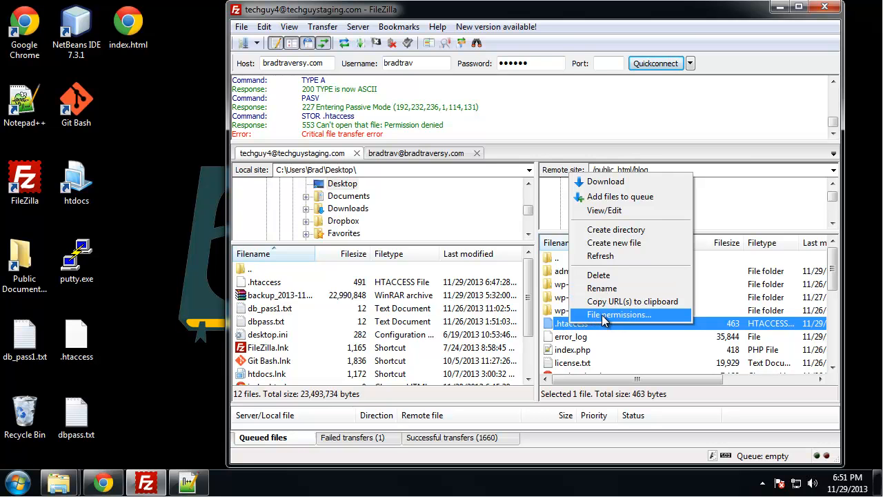
pyautogui.click(602, 315)
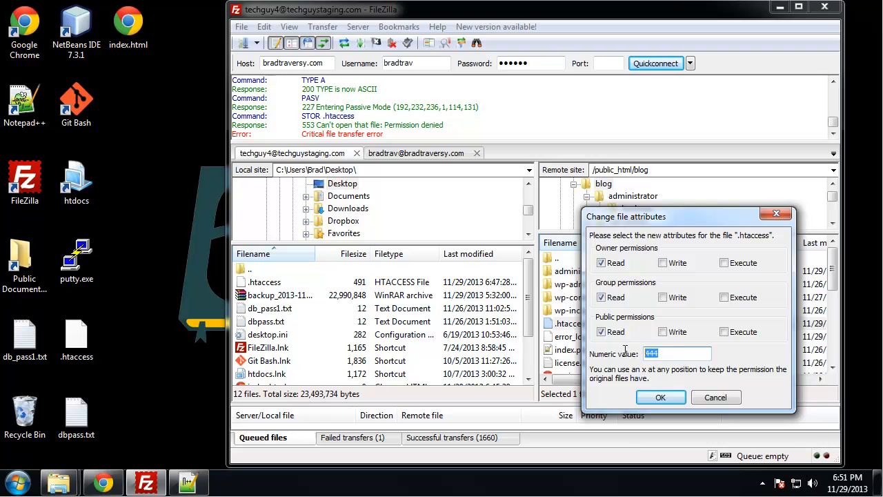
pyautogui.write('777')
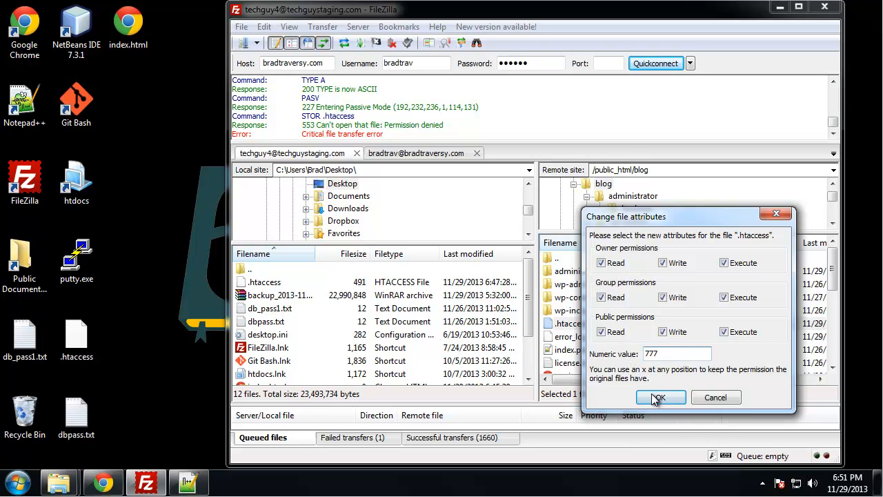
pyautogui.click(661, 398)
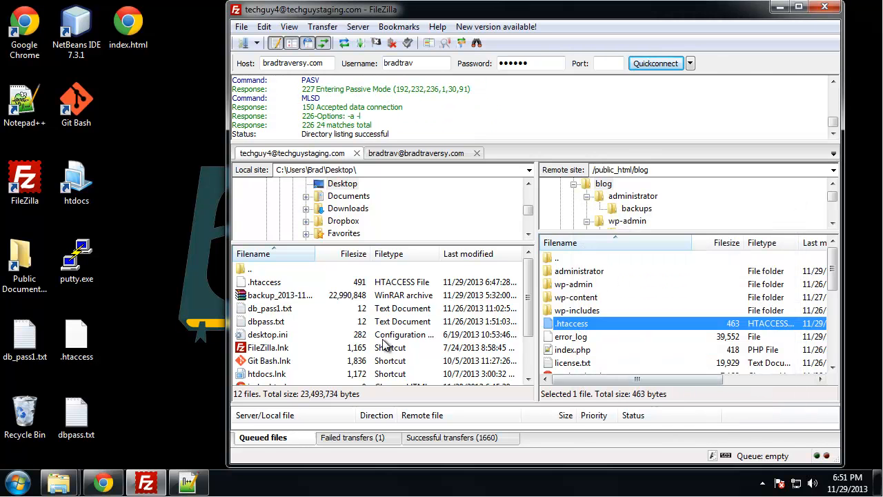
pyautogui.moveTo(77, 344); pyautogui.dragTo(579, 354)
pyautogui.click(504, 319)
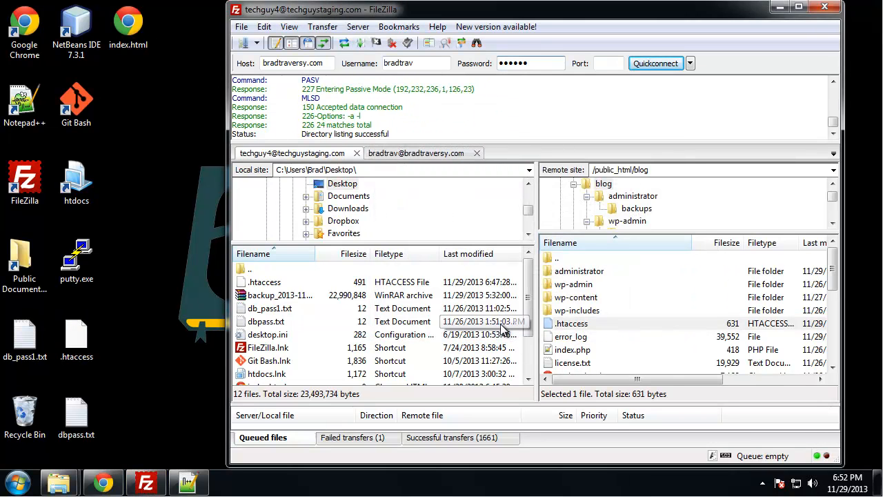
# - Switch to Chrome, reload bradtraversy.com/dev/ to check the hotlinked image, and minimize the browser
pyautogui.click(104, 483)
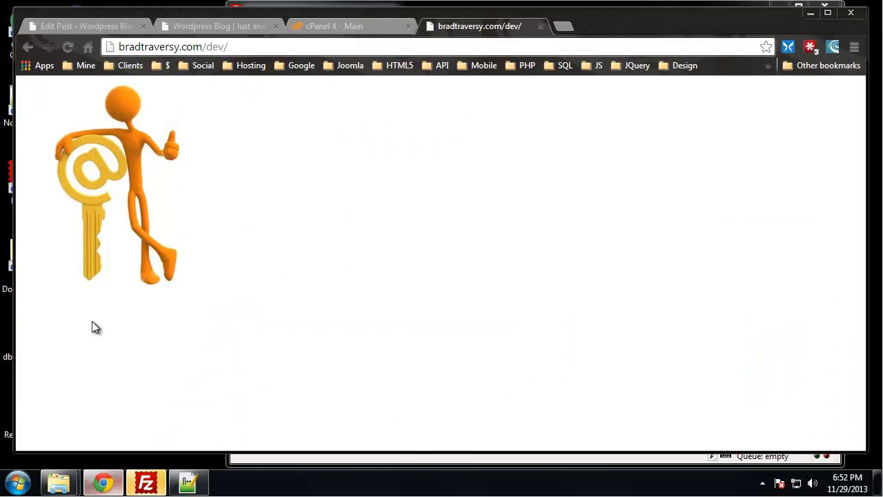
pyautogui.click(164, 46)
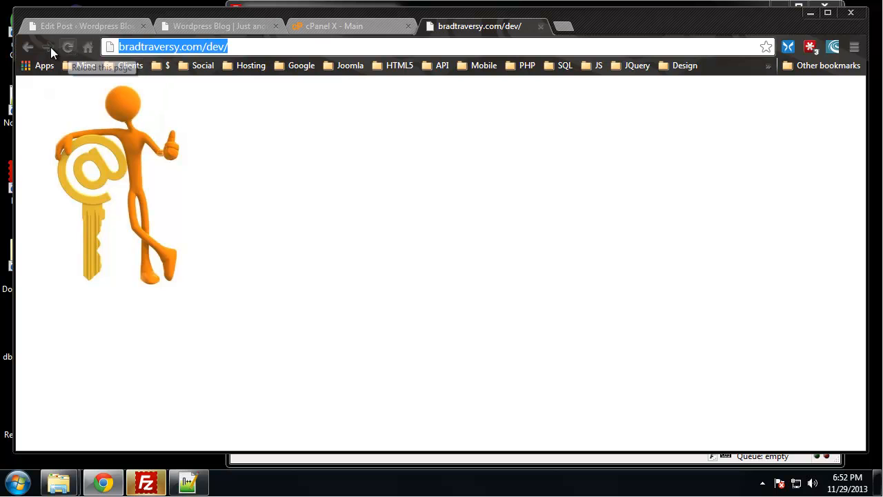
pyautogui.click(311, 160)
pyautogui.click(68, 47)
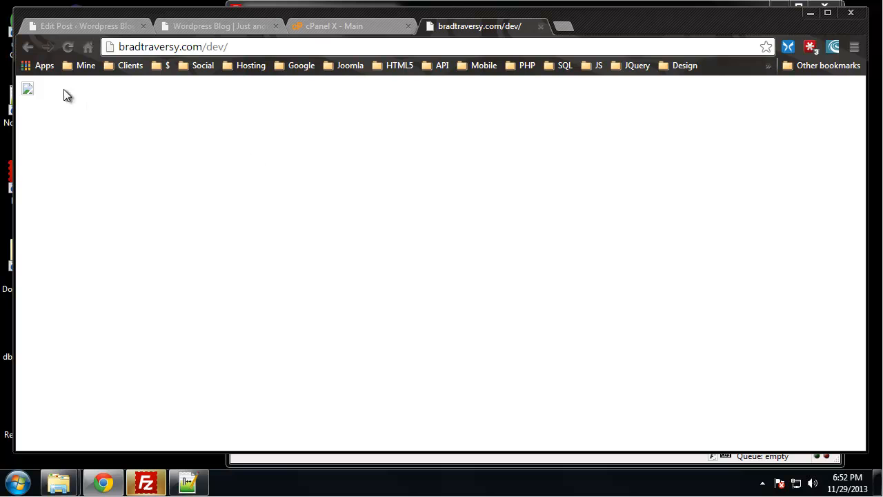
pyautogui.click(68, 47)
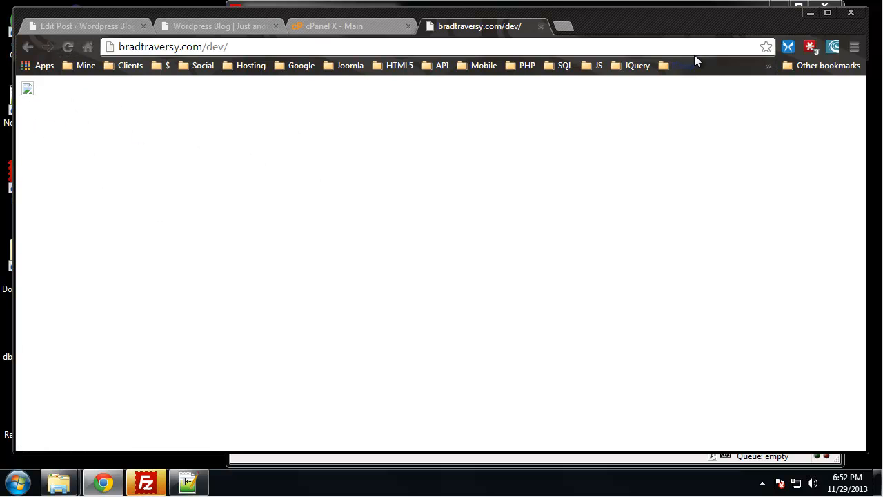
pyautogui.click(810, 17)
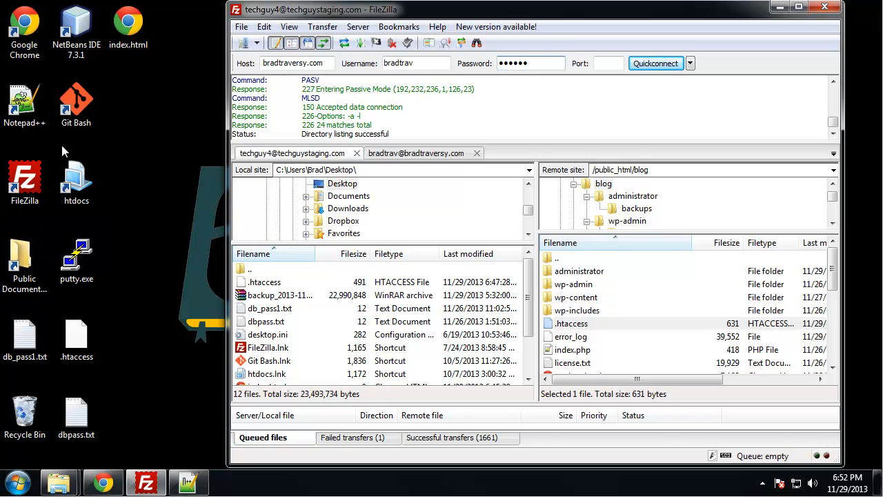
# - Open a Windows Explorer window, go to the Downloads folder and show its files as large icons
pyautogui.doubleClick(15, 279)
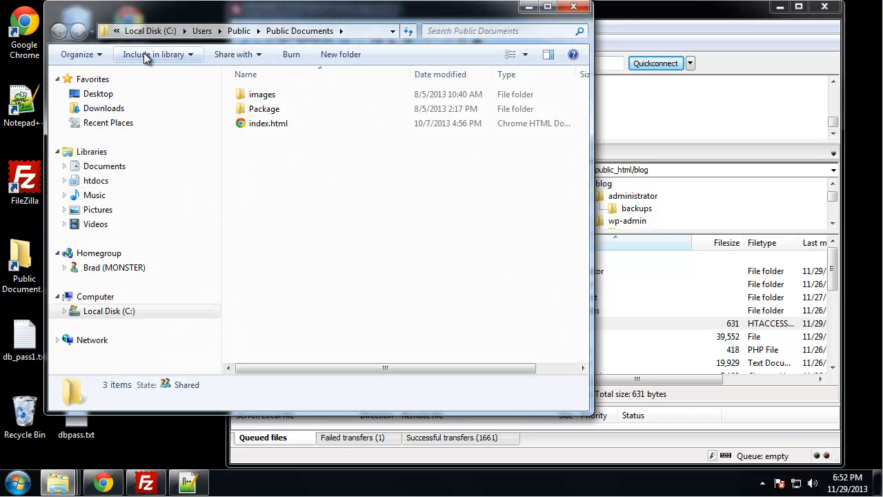
pyautogui.click(107, 109)
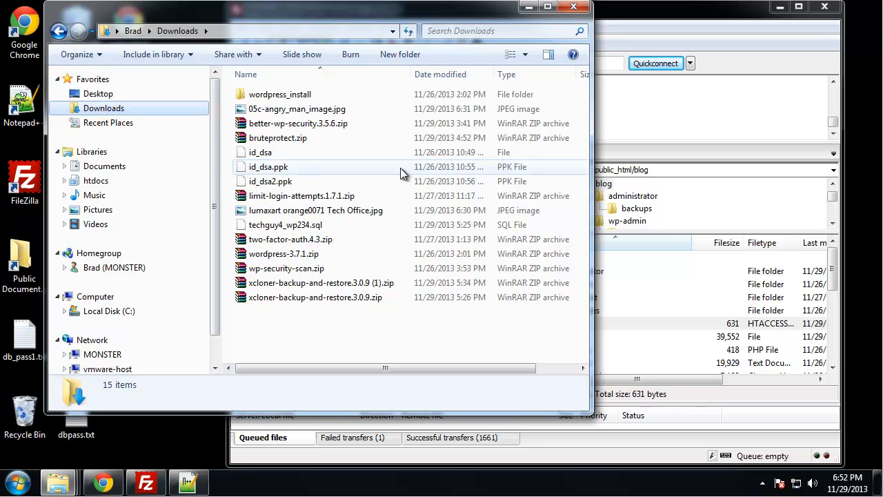
pyautogui.rightClick(359, 336)
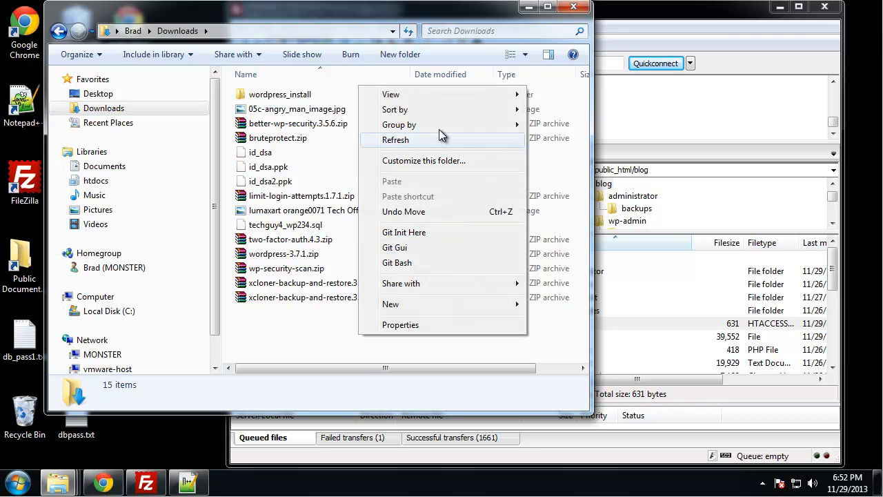
pyautogui.moveTo(470, 98)
pyautogui.click(555, 107)
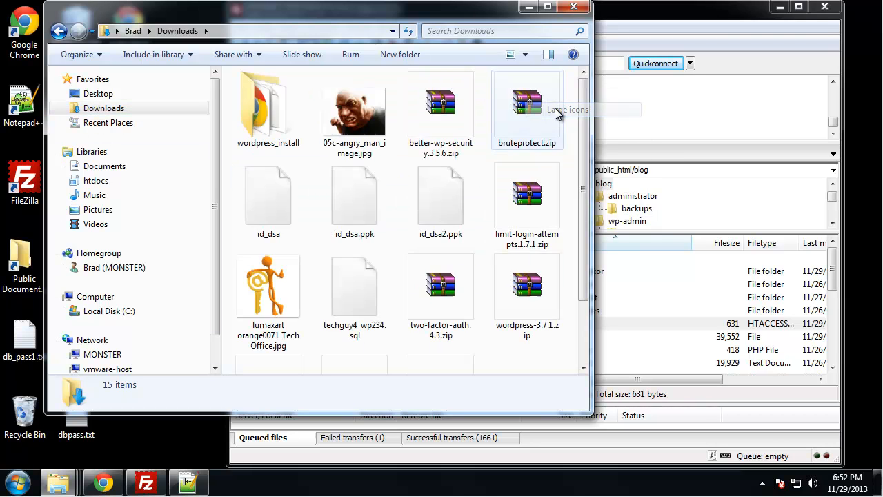
# - Rename the image 05c-angry_man_image.jpg in the Downloads folder to angry.jpg
pyautogui.click(345, 135)
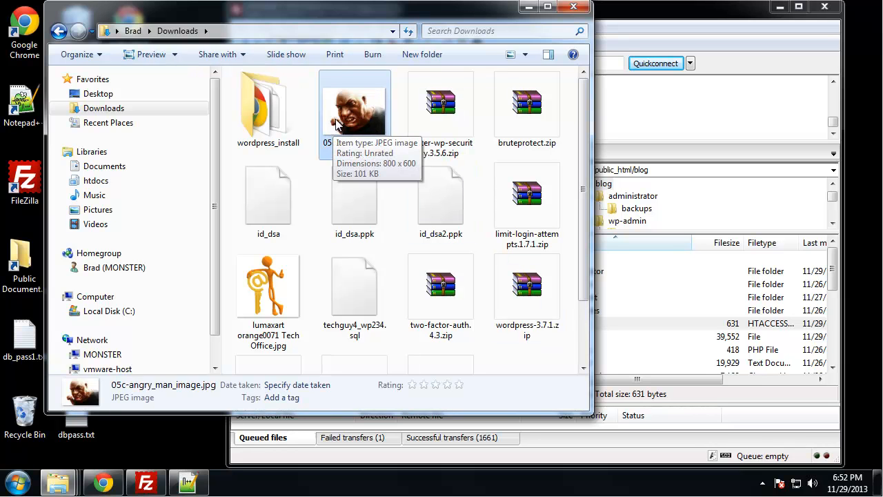
pyautogui.moveTo(419, 13); pyautogui.dragTo(394, 14)
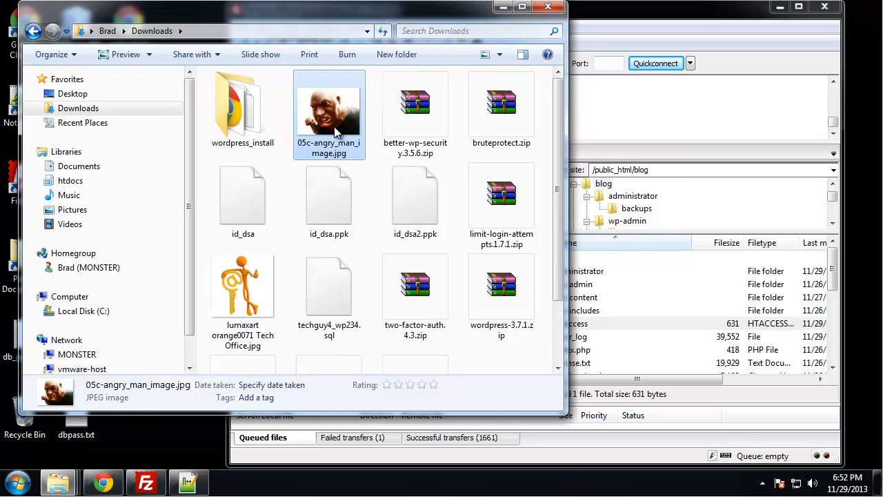
pyautogui.click(323, 149)
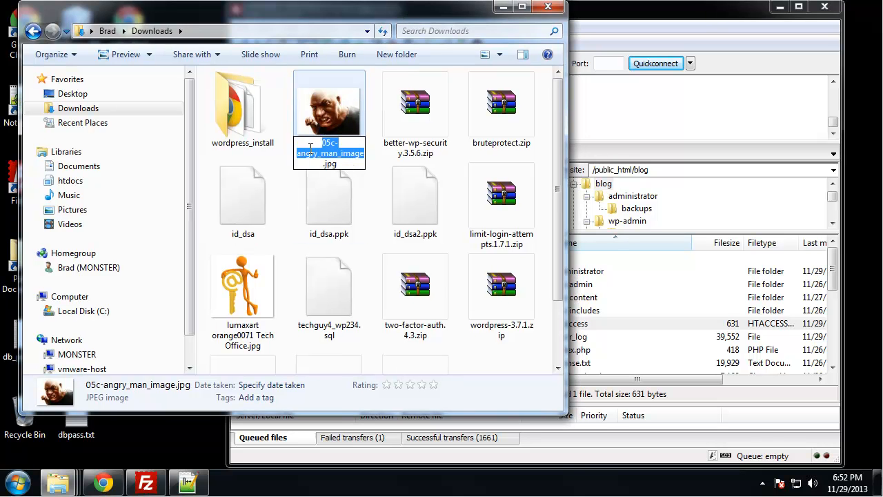
pyautogui.write('-angry')
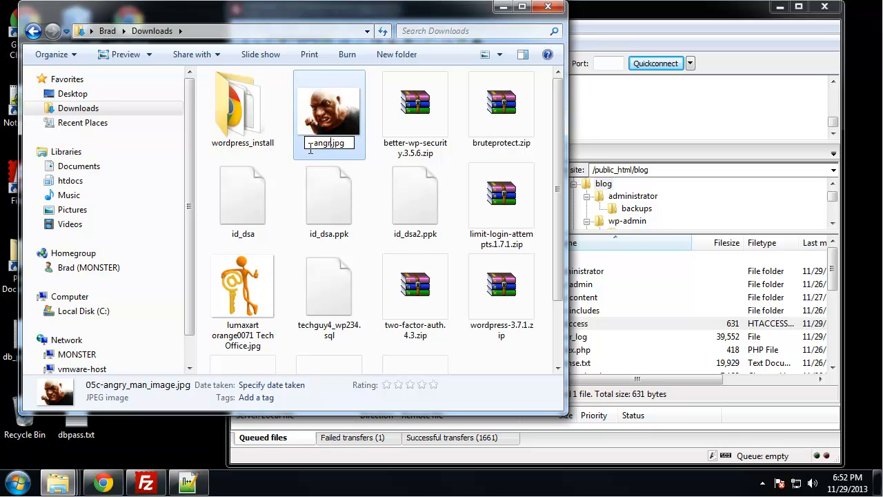
pyautogui.press('Return')
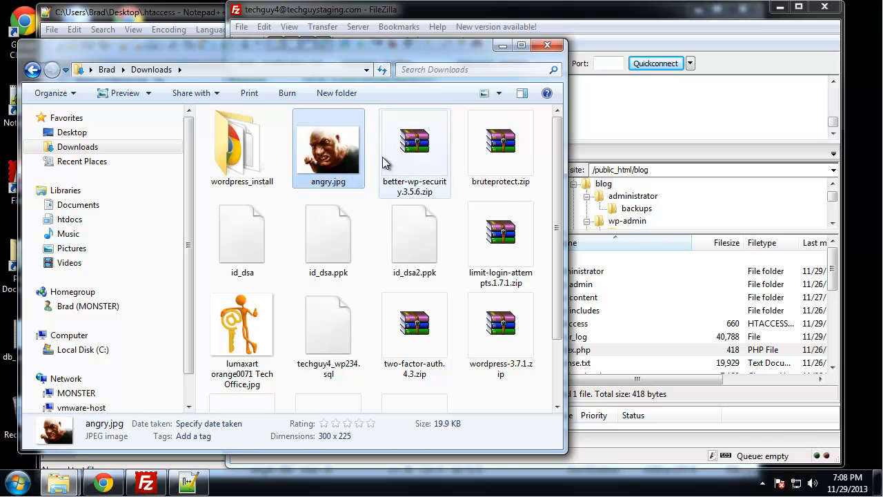
# - Open the remote public_html folder in FileZilla and upload angry.jpg from Downloads into it
pyautogui.moveTo(325, 155); pyautogui.dragTo(343, 150)
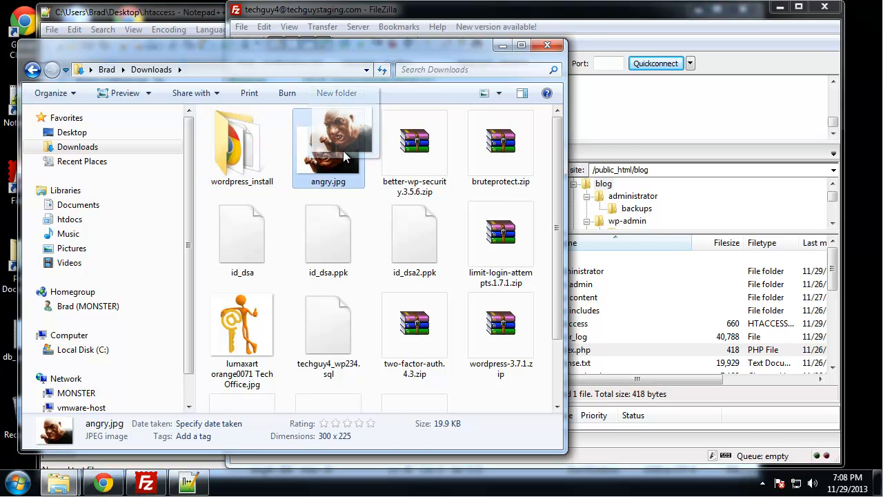
pyautogui.click(653, 337)
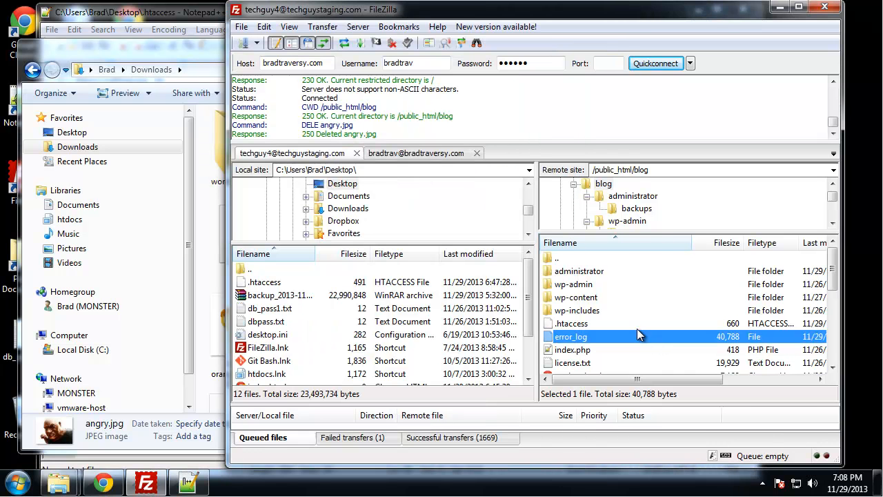
pyautogui.doubleClick(577, 259)
pyautogui.scroll(-2, 623, 311)
pyautogui.scroll(-2, 590, 294)
pyautogui.scroll(-4, 590, 287)
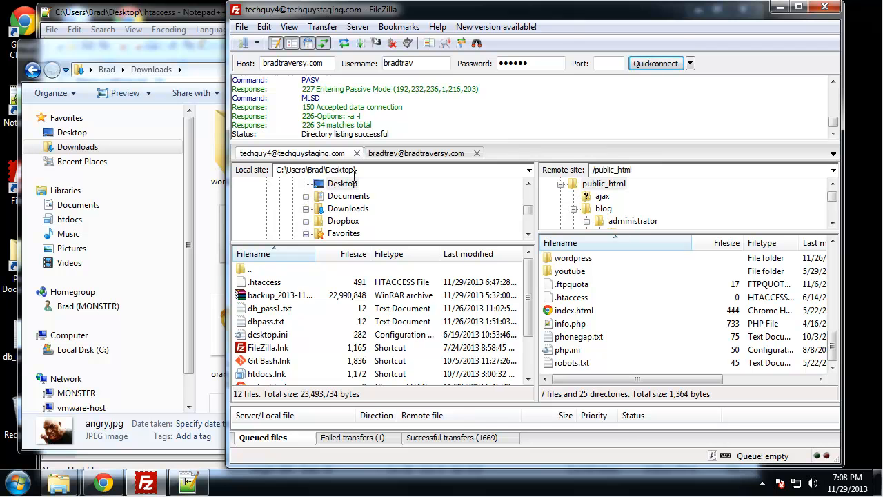
pyautogui.click(165, 52)
pyautogui.moveTo(328, 149); pyautogui.dragTo(651, 351)
pyautogui.click(652, 352)
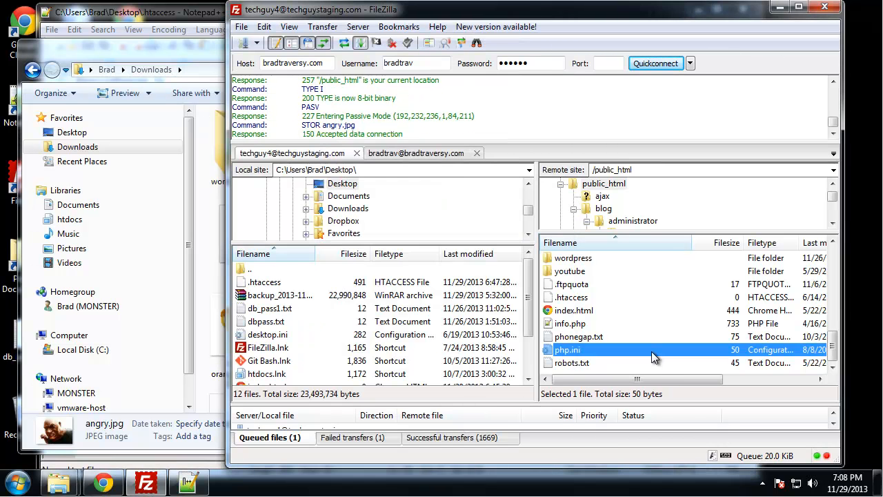
# - Return to the remote blog folder, then minimize FileZilla and close the Downloads window
pyautogui.scroll(4, 652, 352)
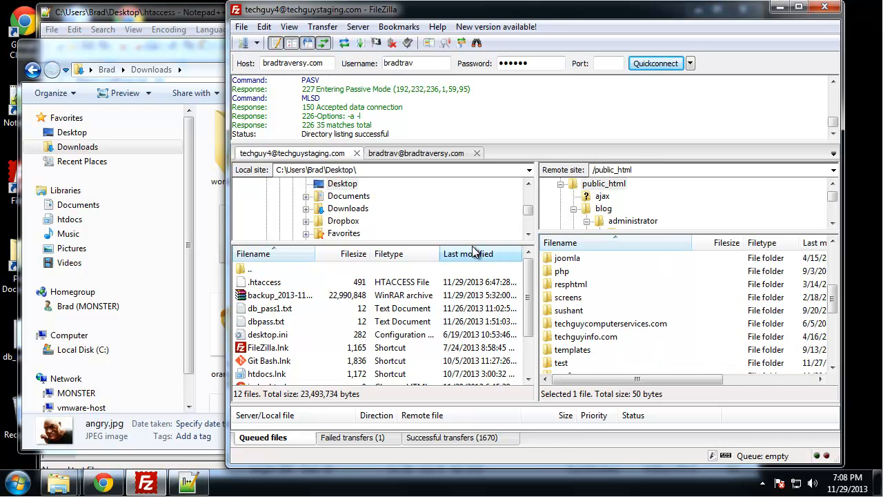
pyautogui.scroll(4, 594, 293)
pyautogui.doubleClick(563, 284)
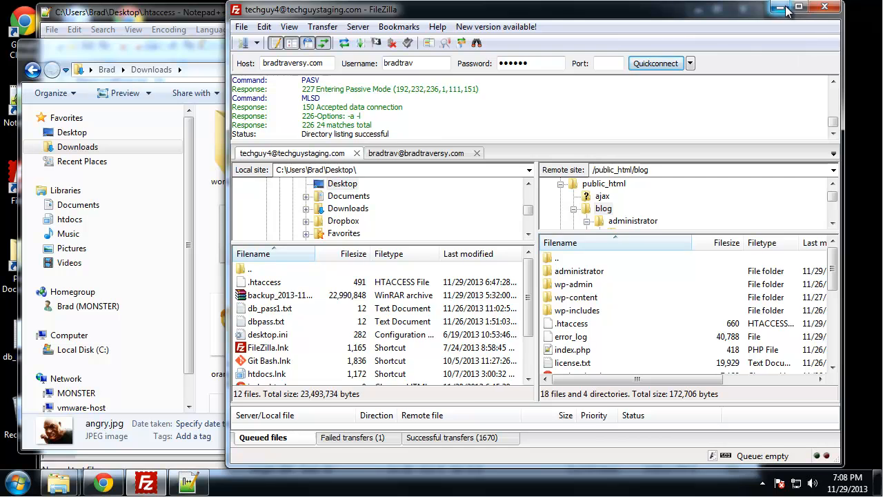
pyautogui.click(781, 7)
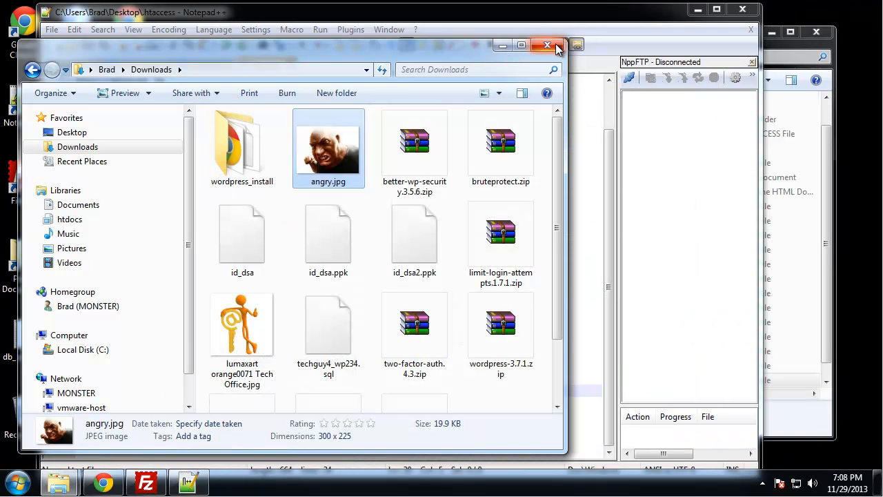
pyautogui.click(557, 44)
# - In Notepad++, remove css and js from the hotlinking RewriteRule so it covers only gif, jpg and png files
pyautogui.click(360, 266)
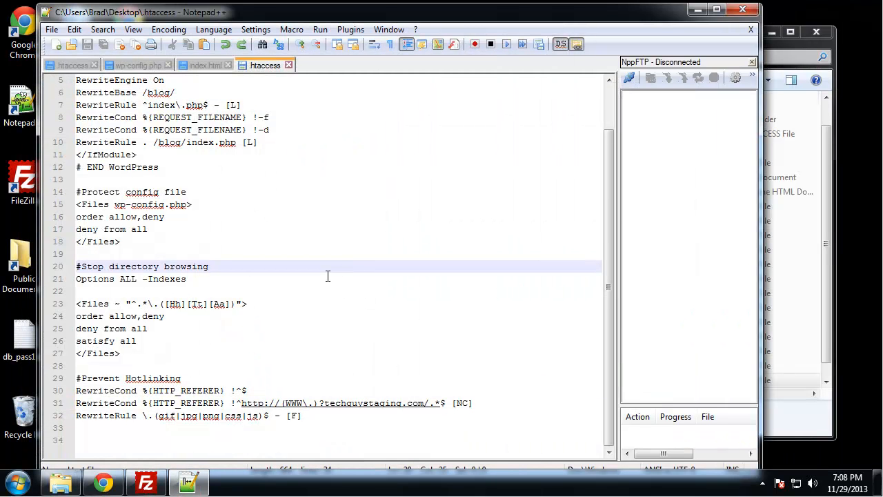
pyautogui.click(303, 422)
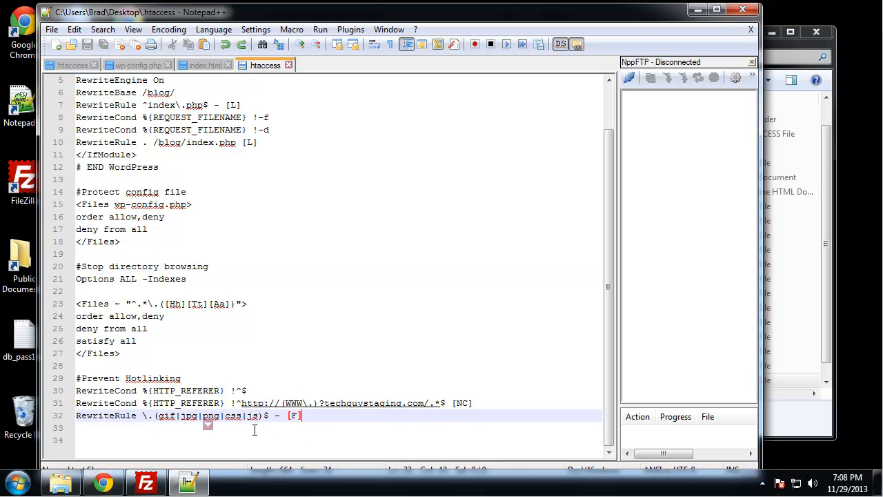
pyautogui.click(279, 428)
pyautogui.moveTo(257, 415); pyautogui.dragTo(226, 416)
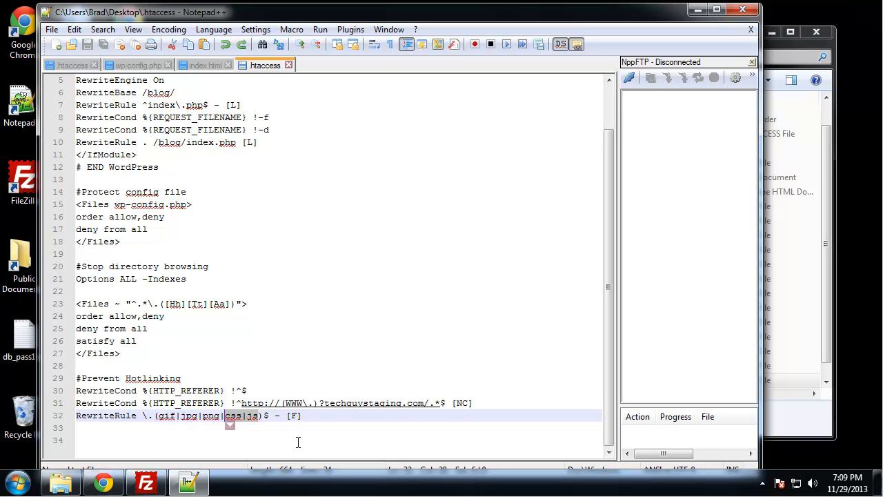
pyautogui.press('BackSpace')
pyautogui.press('BackSpace')
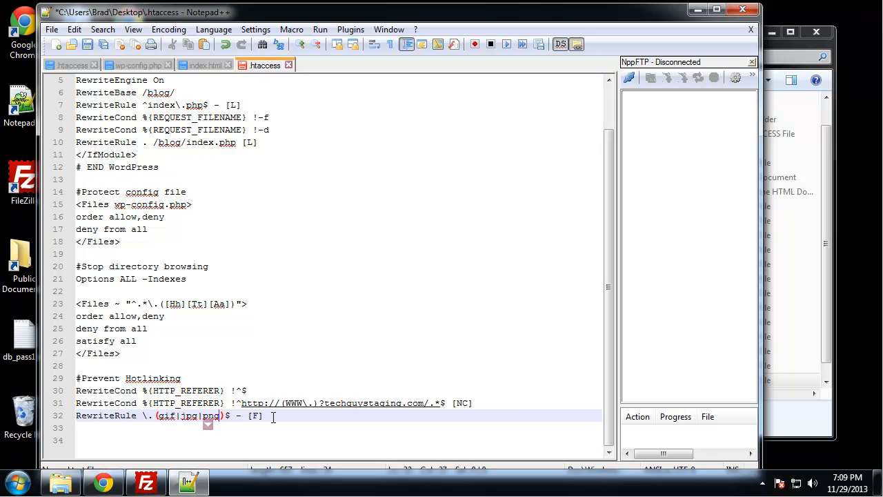
pyautogui.moveTo(272, 417); pyautogui.dragTo(236, 417)
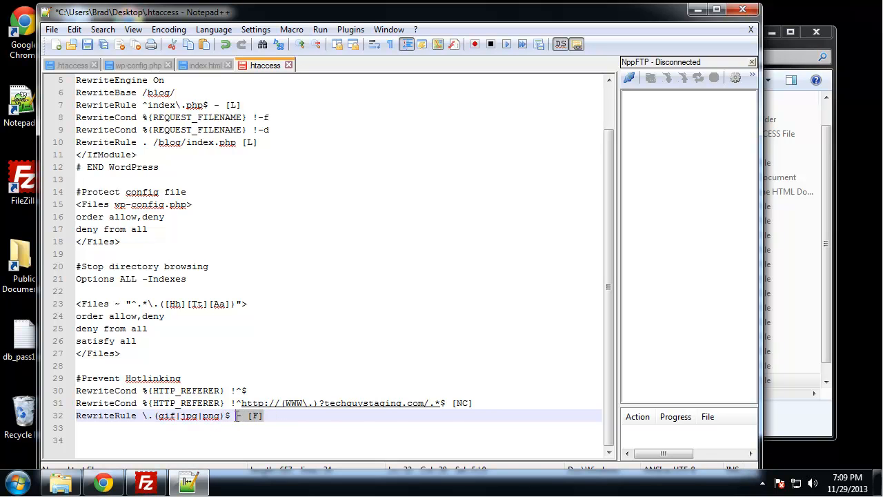
pyautogui.press('Delete')
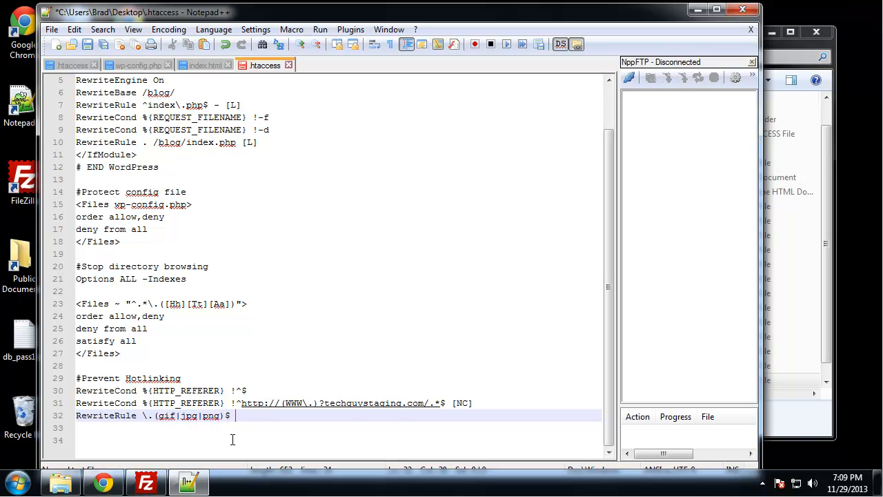
pyautogui.write('http://www.techguystaging.com/angry.jpg')
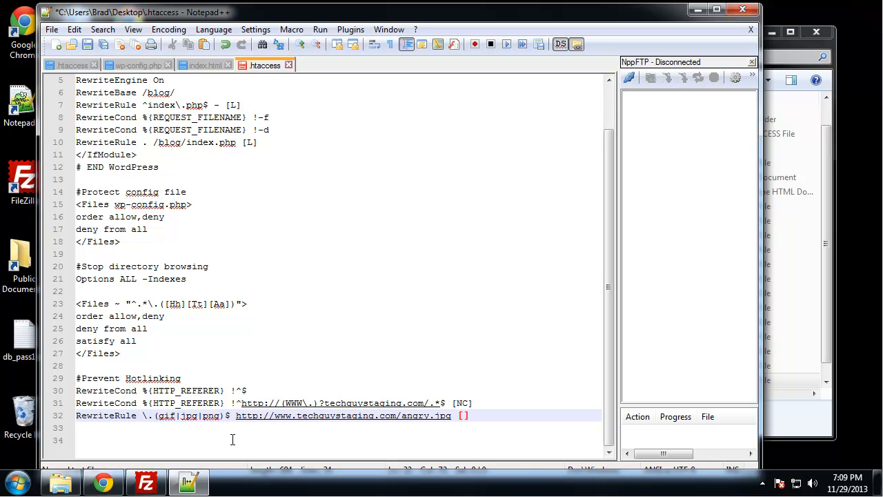
pyautogui.write(' [R,L')
pyautogui.hotkey('ctrl', 's')
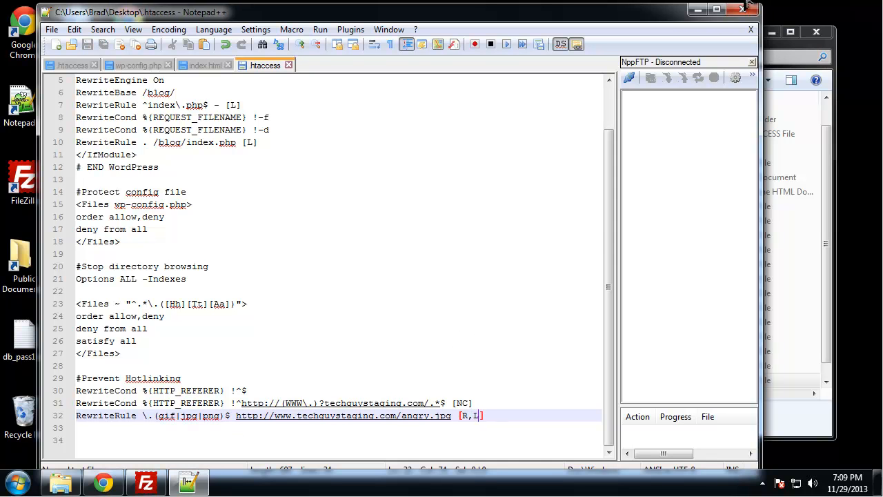
# - Minimize Notepad++, switch to FileZilla and upload the desktop .htaccess to the remote public_html/blog folder
pyautogui.click(697, 9)
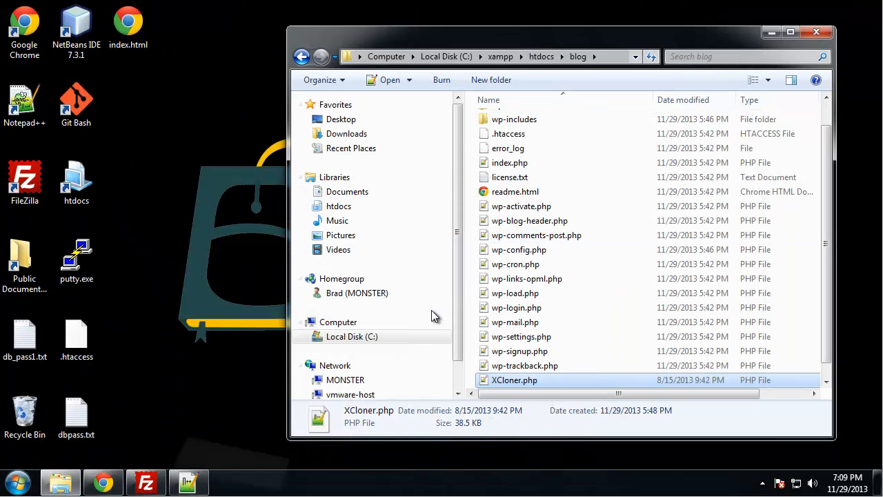
pyautogui.click(149, 485)
pyautogui.moveTo(77, 345); pyautogui.dragTo(605, 352)
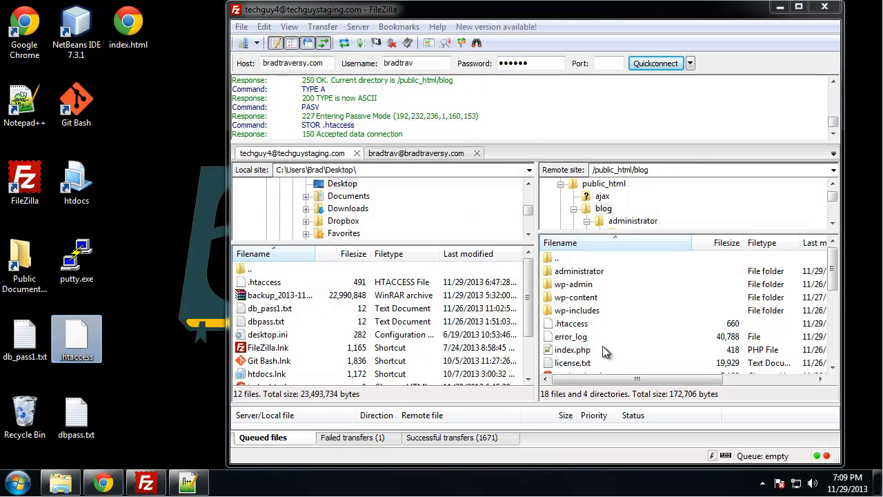
# - Switch to Chrome, reload bradtraversy.com/dev/ to test the hotlinked image, and check the images on the techguystaging.com/blog page
pyautogui.click(104, 483)
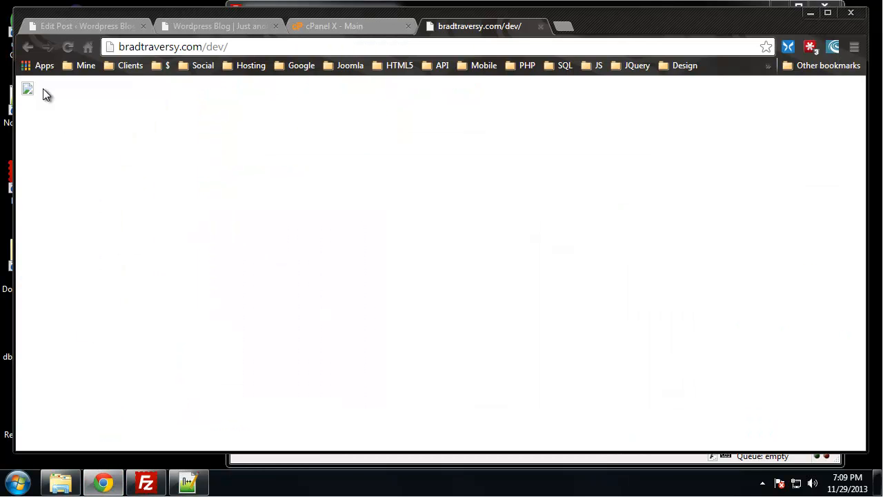
pyautogui.click(66, 47)
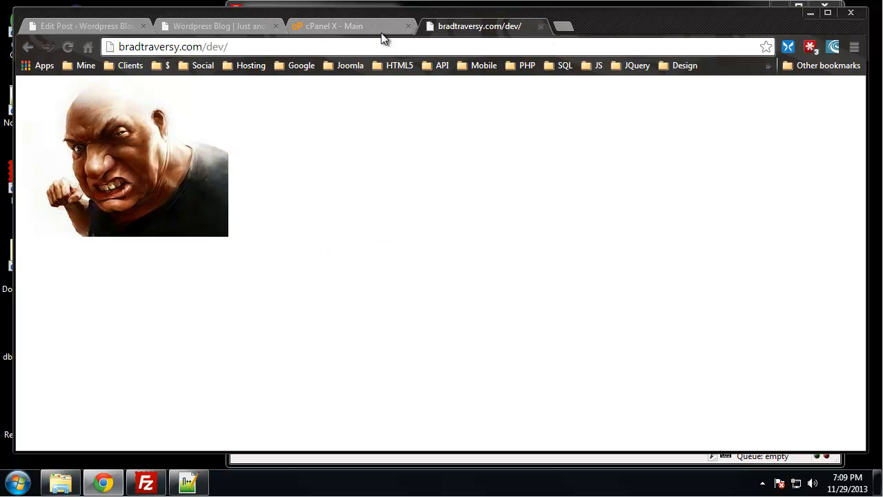
pyautogui.click(230, 27)
pyautogui.scroll(2, 457, 156)
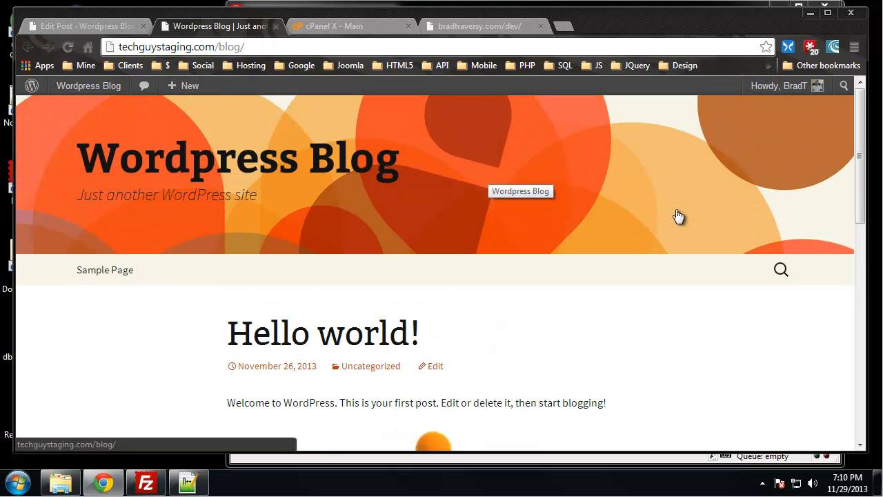
pyautogui.scroll(-1, 623, 225)
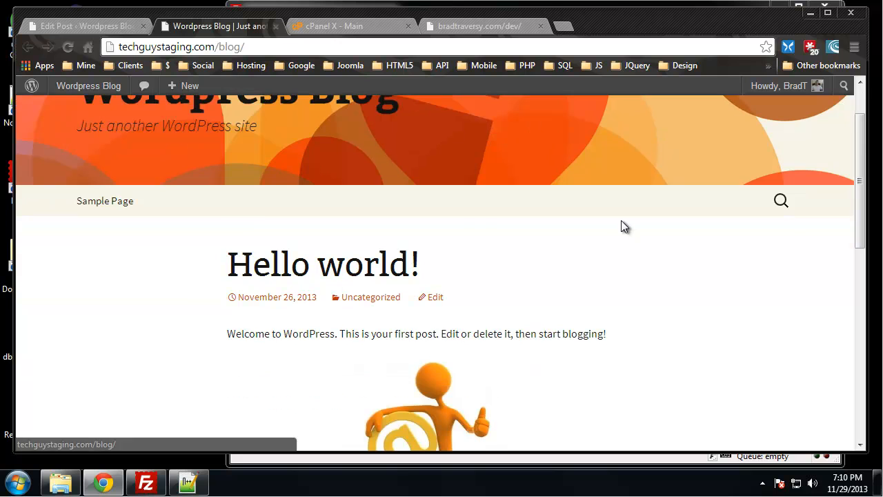